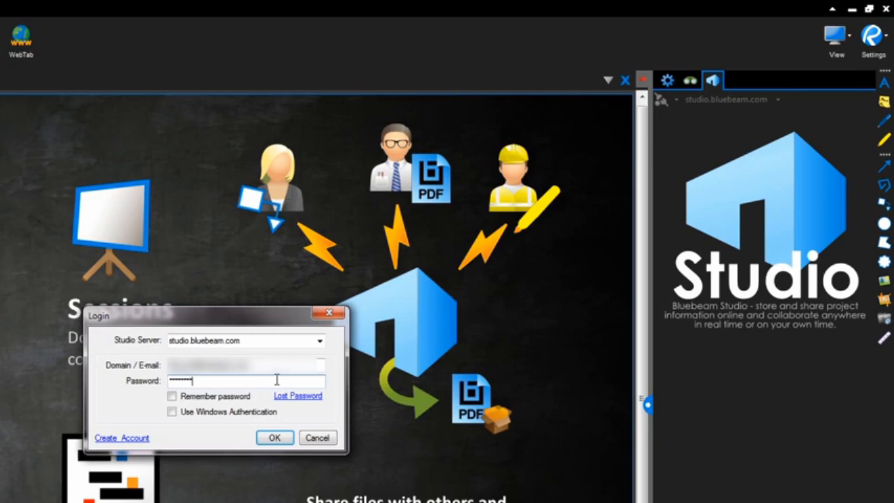
Step: Enable password remembering and log in to the studio.bluebeam.com Studio server
{"action": "left_click", "coordinate": [212, 399]}
{"action": "left_click", "coordinate": [261, 438]}
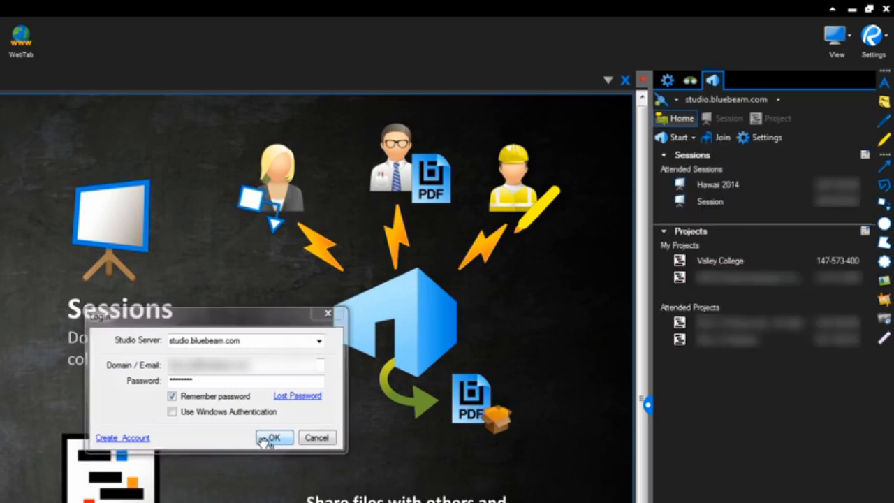
{"action": "left_click", "coordinate": [671, 137]}
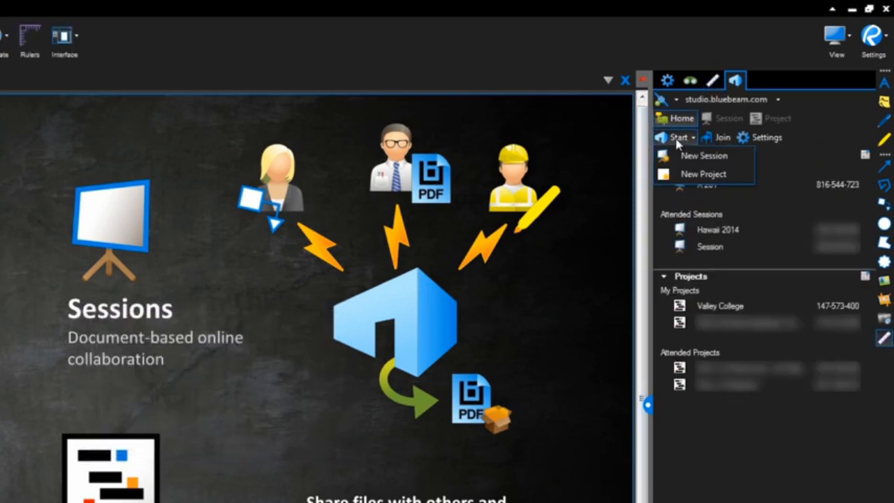
{"action": "left_click", "coordinate": [710, 136]}
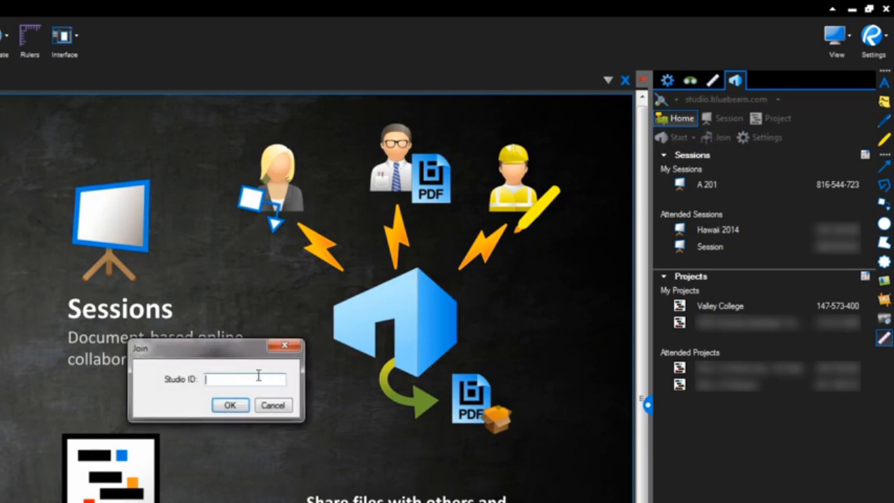
{"action": "left_click", "coordinate": [273, 406]}
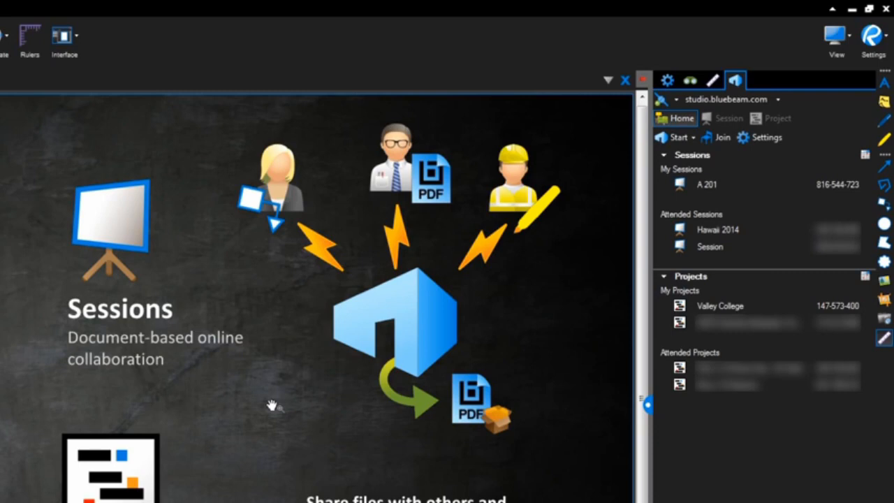
Step: Open the A 201 session from the list of own sessions
{"action": "left_click", "coordinate": [699, 189]}
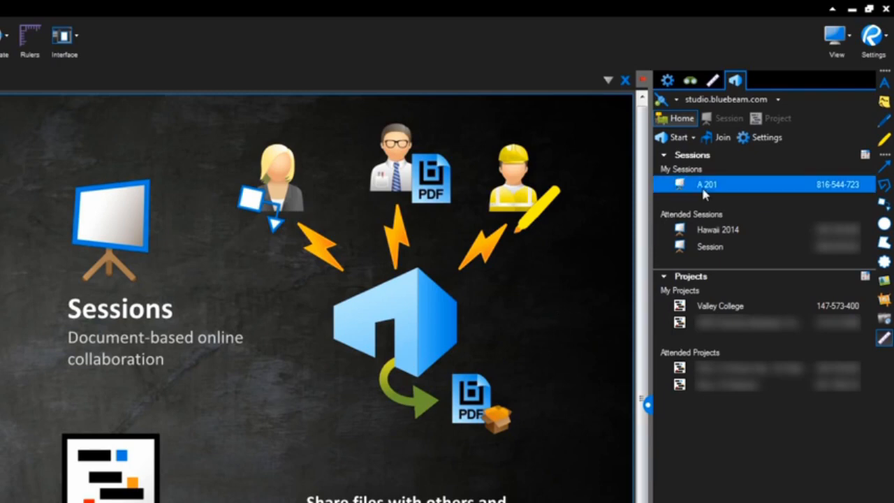
{"action": "double_click", "coordinate": [841, 190]}
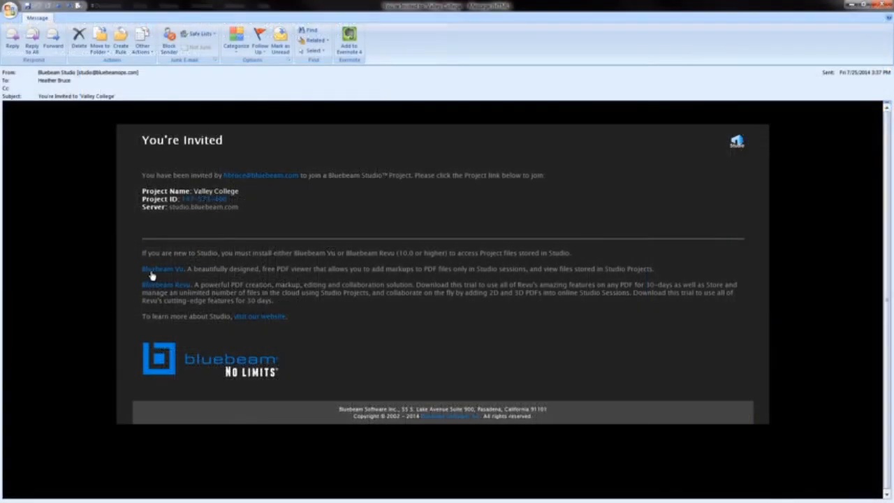
Step: Follow the Bluebeam Vu link in the Valley College invitation e-mail and examine the marked-up A 201 construction plan in Vu
{"action": "left_click", "coordinate": [151, 273]}
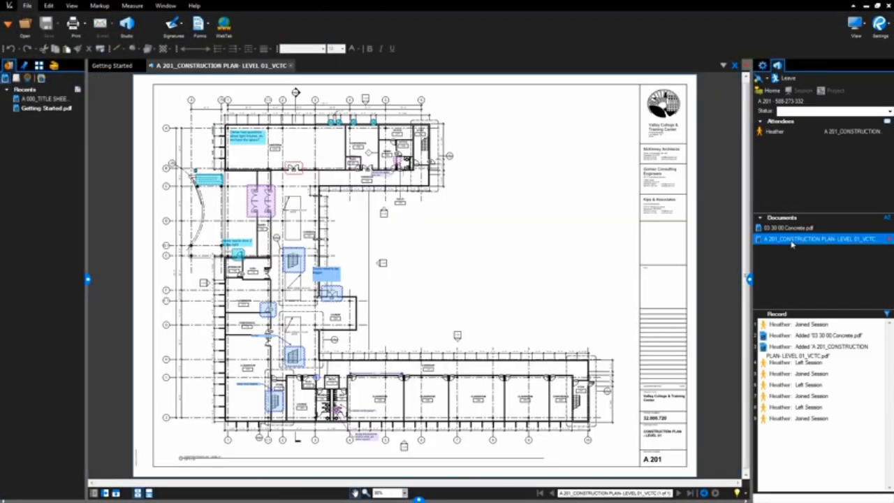
{"action": "scroll", "coordinate": [460, 201], "scroll_direction": "up", "scroll_amount": 3}
{"action": "left_click_drag", "start_coordinate": [523, 204], "coordinate": [491, 352]}
{"action": "left_click", "coordinate": [54, 66]}
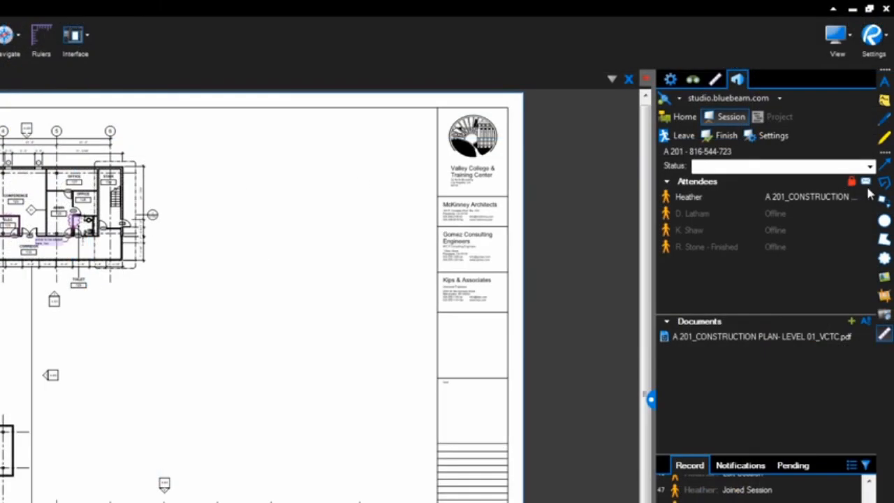
Step: Start a new e-mail invitation for the A 201 session's attendees
{"action": "left_click", "coordinate": [869, 184]}
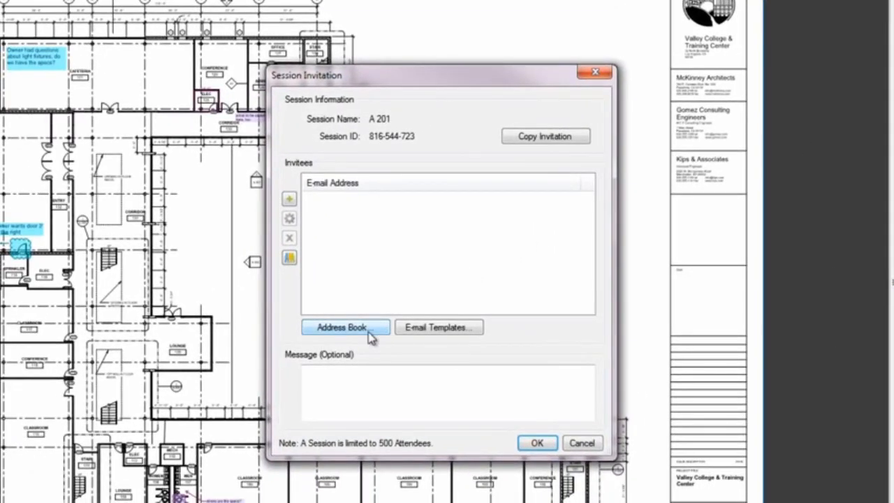
{"action": "left_click", "coordinate": [292, 259]}
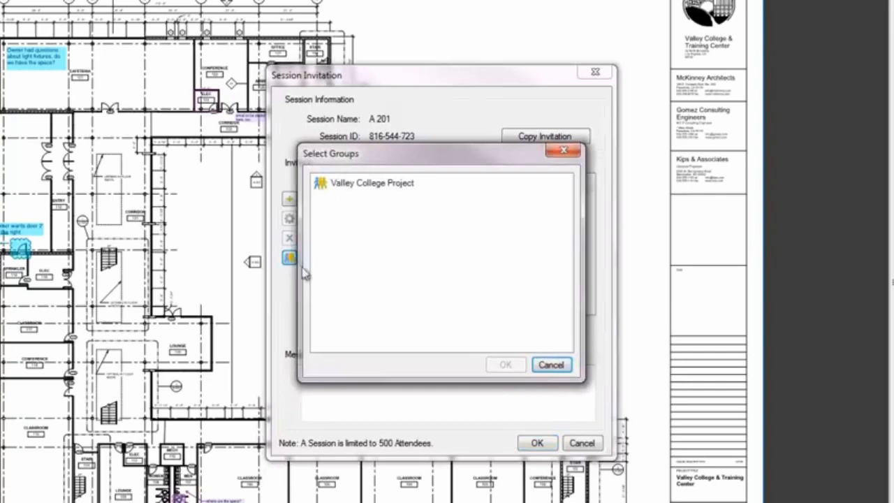
{"action": "left_click", "coordinate": [551, 364]}
{"action": "left_click", "coordinate": [290, 199]}
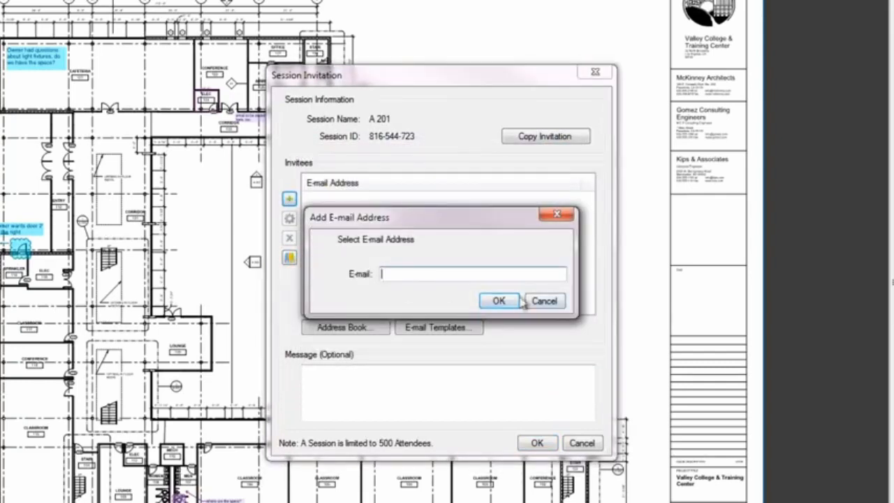
{"action": "left_click", "coordinate": [544, 301]}
Step: Add the Valley College Project group as invitees and send the A 201 session invitations
{"action": "left_click", "coordinate": [289, 257]}
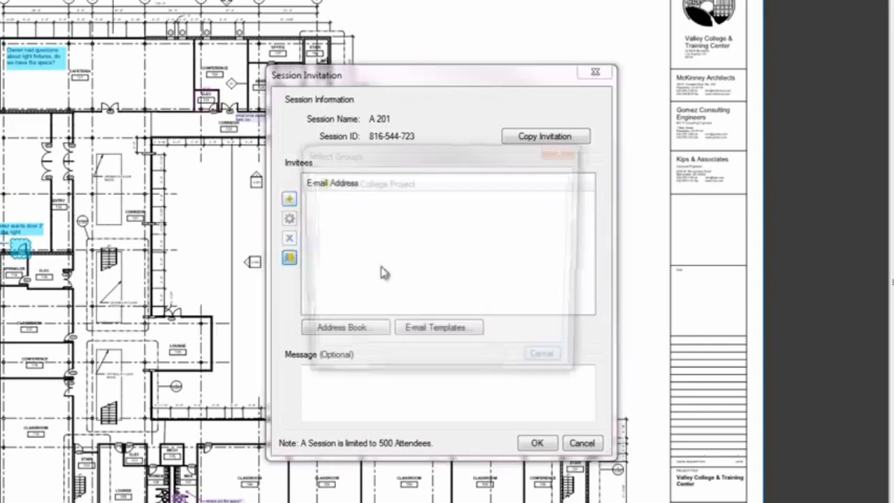
{"action": "left_click", "coordinate": [391, 185]}
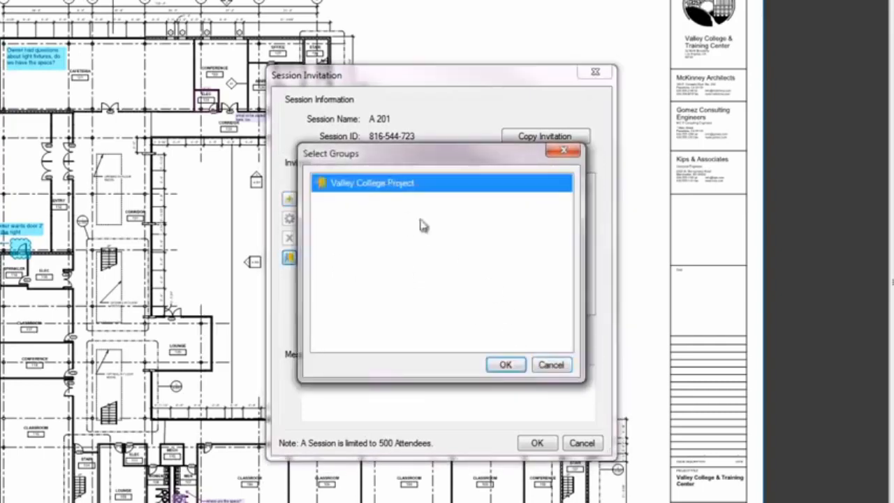
{"action": "left_click", "coordinate": [507, 366]}
{"action": "left_click", "coordinate": [535, 443]}
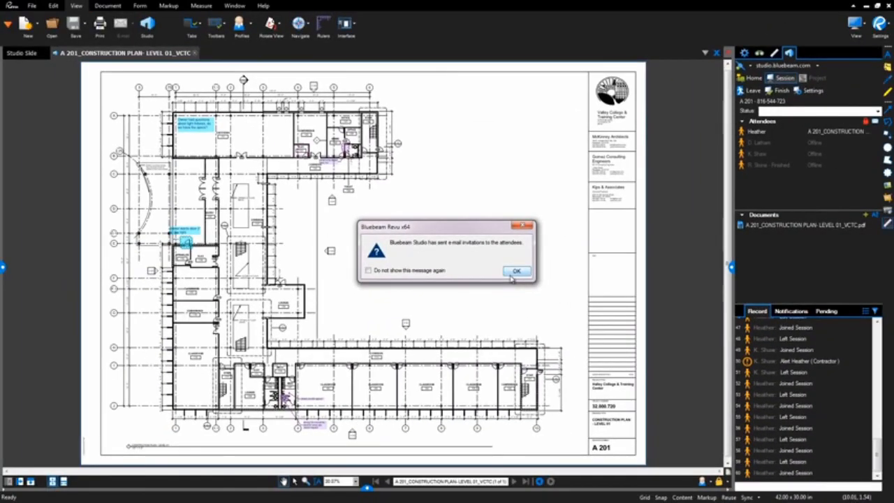
{"action": "left_click", "coordinate": [515, 272]}
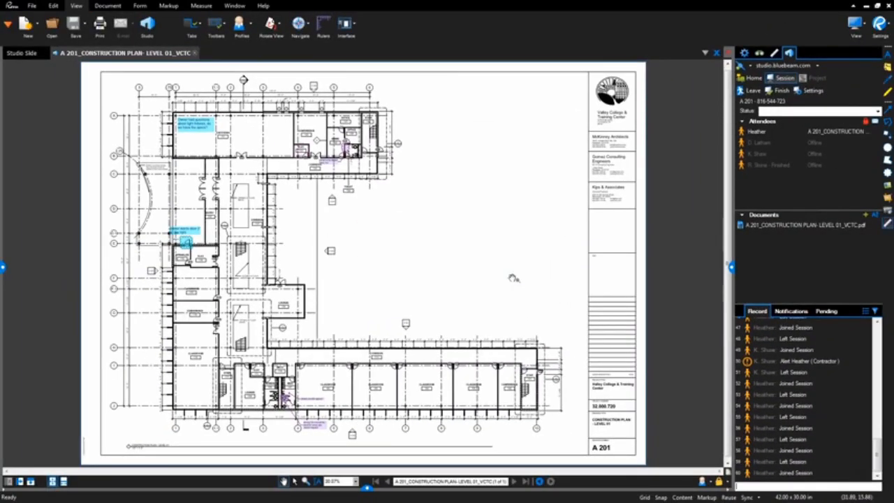
Step: Draw a cloud markup around door 121A on the lower wall of the cafeteria
{"action": "key", "text": "c"}
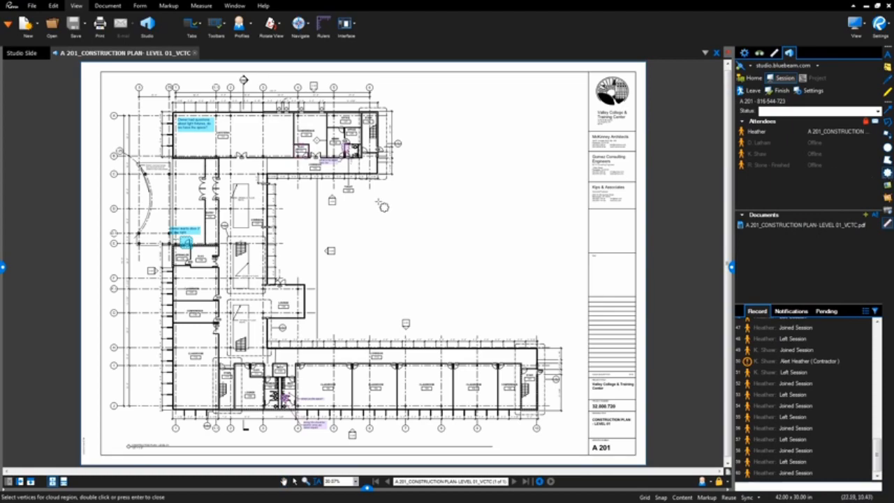
{"action": "scroll", "coordinate": [358, 198], "scroll_direction": "up", "scroll_amount": 5}
{"action": "scroll", "coordinate": [358, 198], "scroll_direction": "up", "scroll_amount": 1}
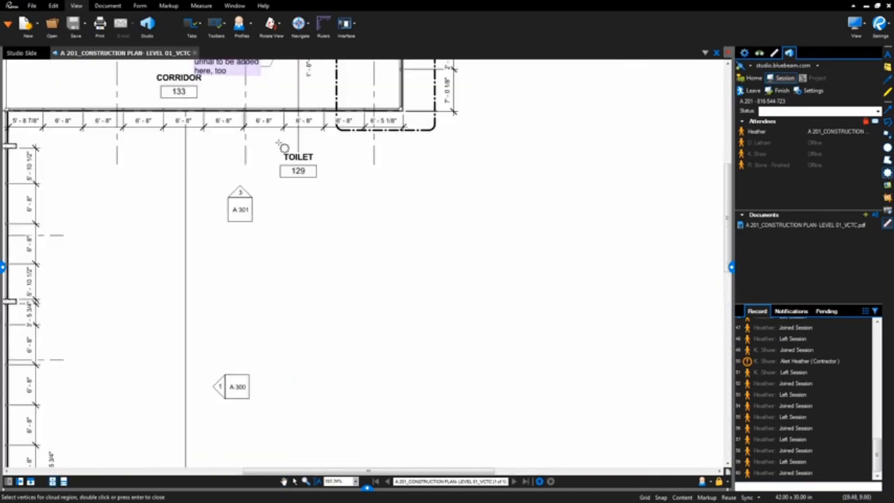
{"action": "mouse_move", "coordinate": [283, 146]}
{"action": "left_mouse_down"}
{"action": "mouse_move", "coordinate": [473, 264]}
{"action": "mouse_move", "coordinate": [537, 373]}
{"action": "mouse_move", "coordinate": [643, 394]}
{"action": "mouse_move", "coordinate": [694, 356]}
{"action": "left_mouse_up"}
{"action": "left_click_drag", "start_coordinate": [299, 237], "coordinate": [356, 276]}
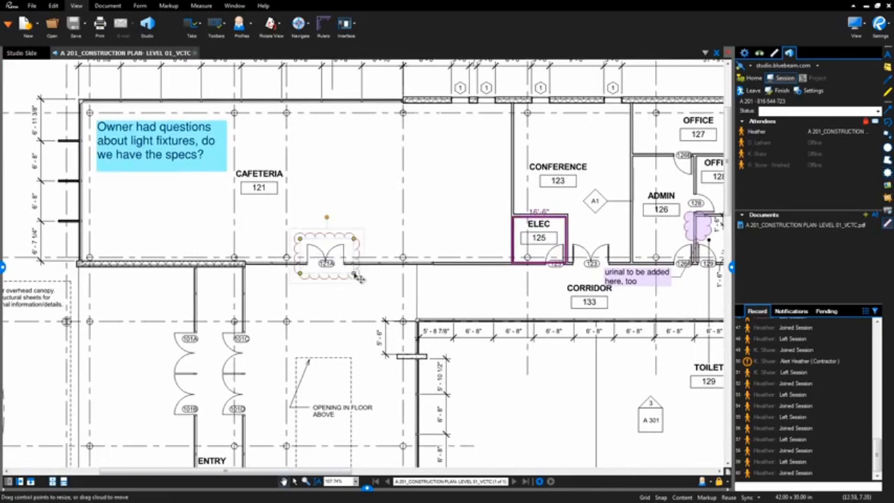
Step: Draw a Contractor Review cloud around entry doors 101A to 101D, using the saved review tools
{"action": "left_click", "coordinate": [3, 267]}
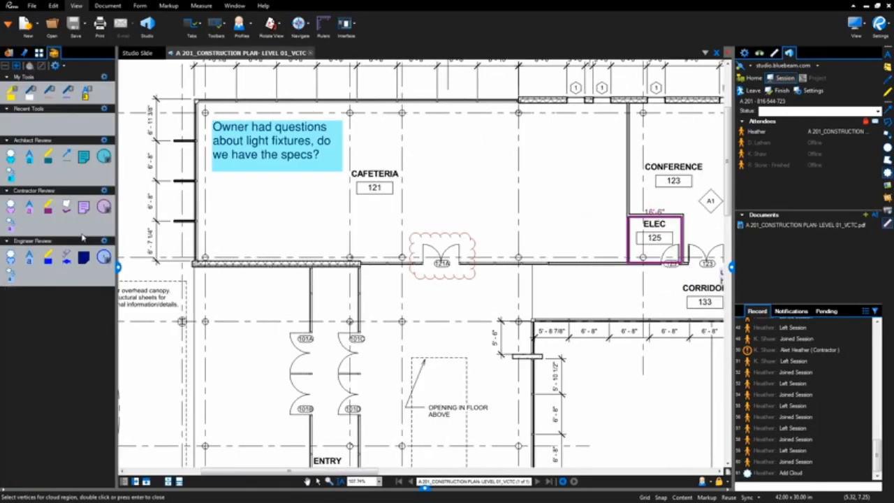
{"action": "left_click", "coordinate": [10, 156]}
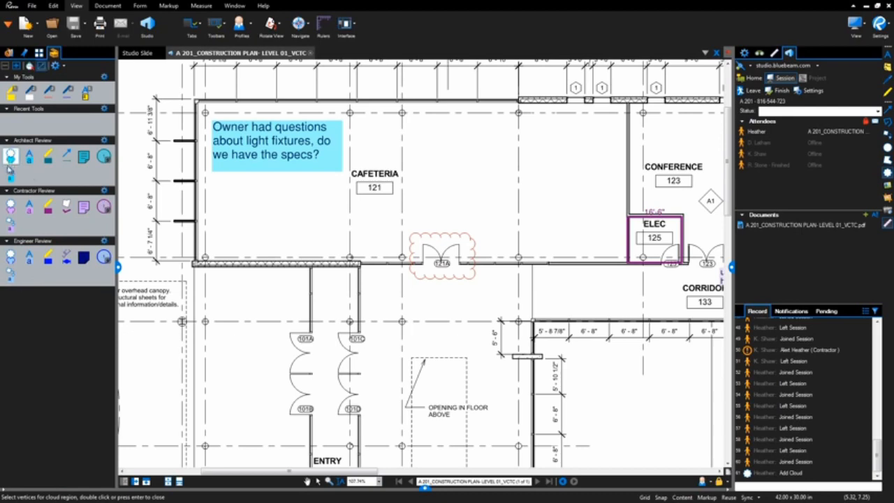
{"action": "left_click", "coordinate": [11, 206]}
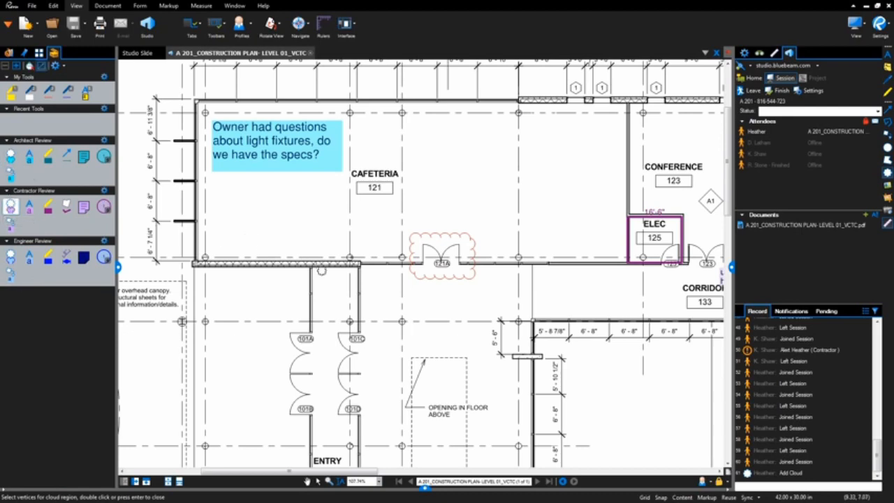
{"action": "left_click_drag", "start_coordinate": [280, 320], "coordinate": [377, 428]}
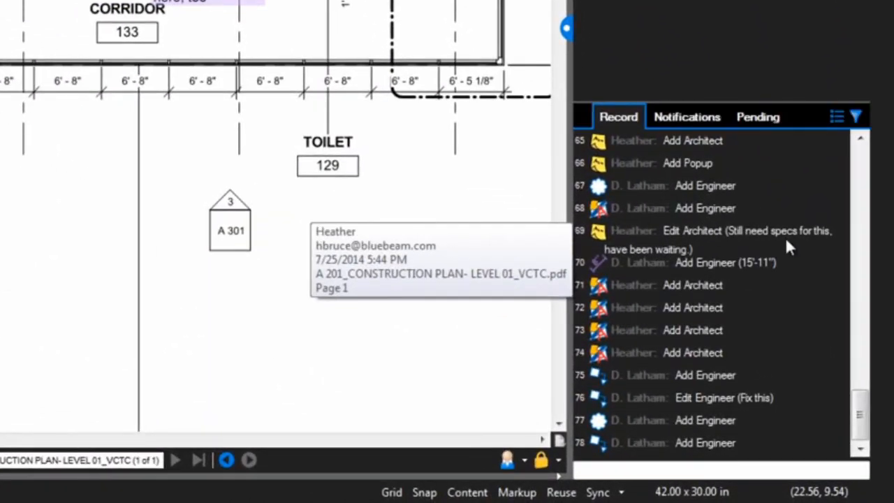
Step: Send a session chat message asking the engineer attendee "are you going to be in the field tomorrow?"
{"action": "type", "text": "orrow"}
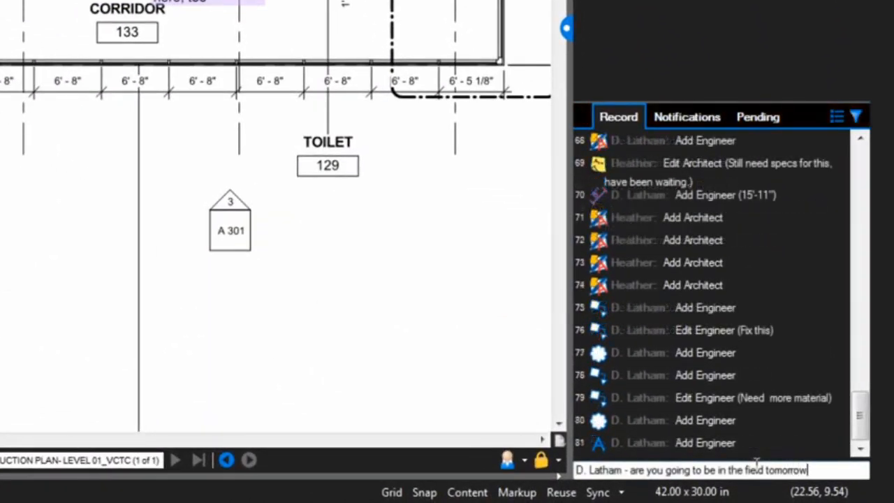
{"action": "type", "text": "?"}
{"action": "key", "text": "Return"}
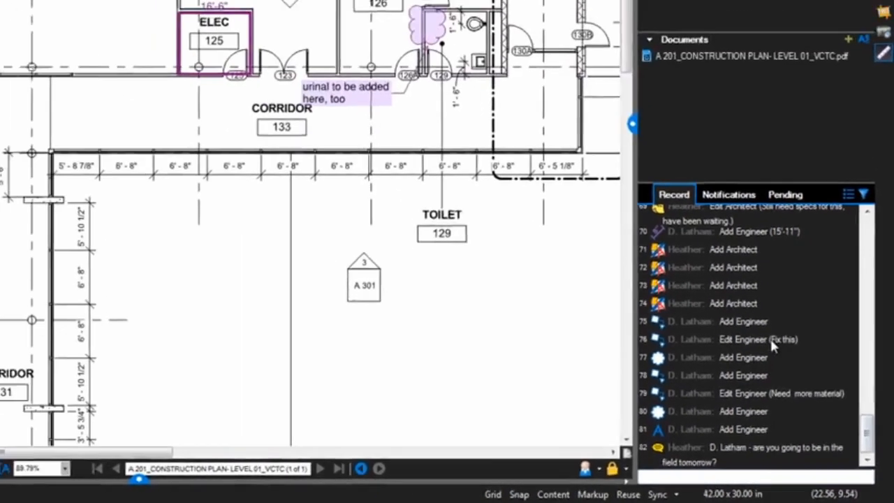
Step: Jump to the Edit Engineer (Fix this), Add Architect and Add Engineer (15'-11") markups on the plan from the session record
{"action": "left_click", "coordinate": [761, 298]}
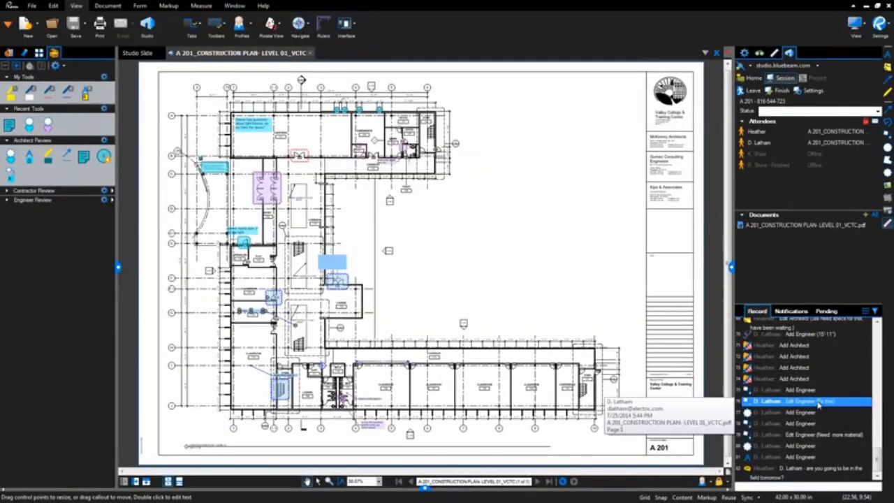
{"action": "left_click", "coordinate": [802, 367]}
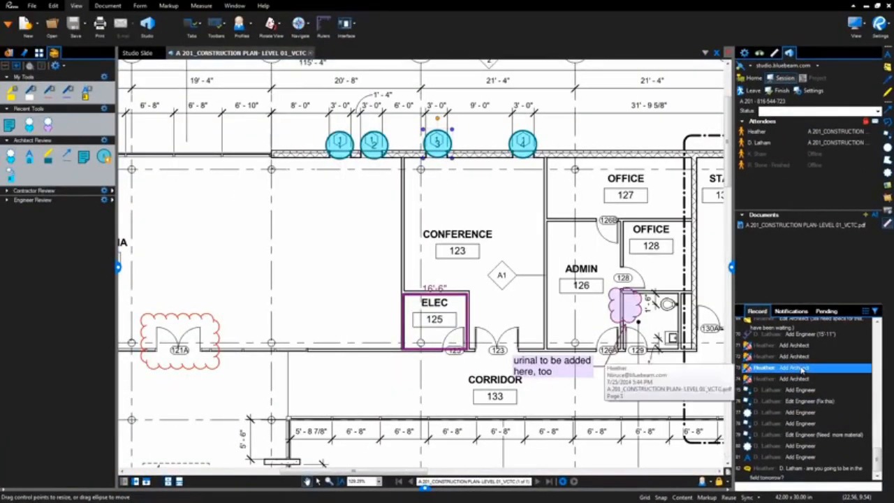
{"action": "left_click", "coordinate": [798, 337]}
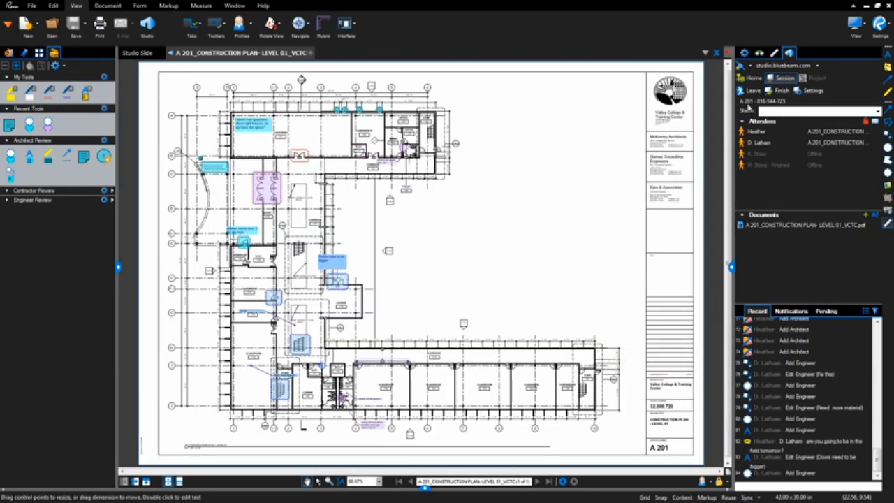
Step: Leave and rejoin the A 201 session, and check the engineer's recent Move and Edit (Need more material) record entries
{"action": "left_click", "coordinate": [744, 91]}
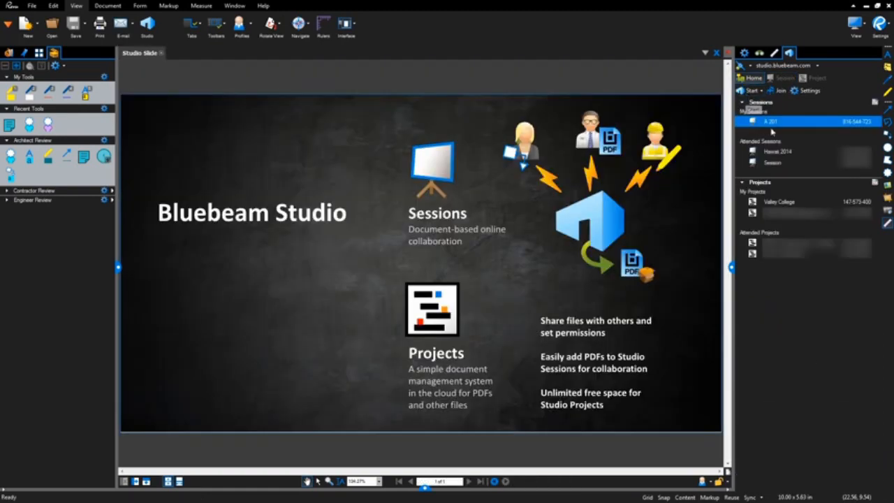
{"action": "double_click", "coordinate": [772, 120]}
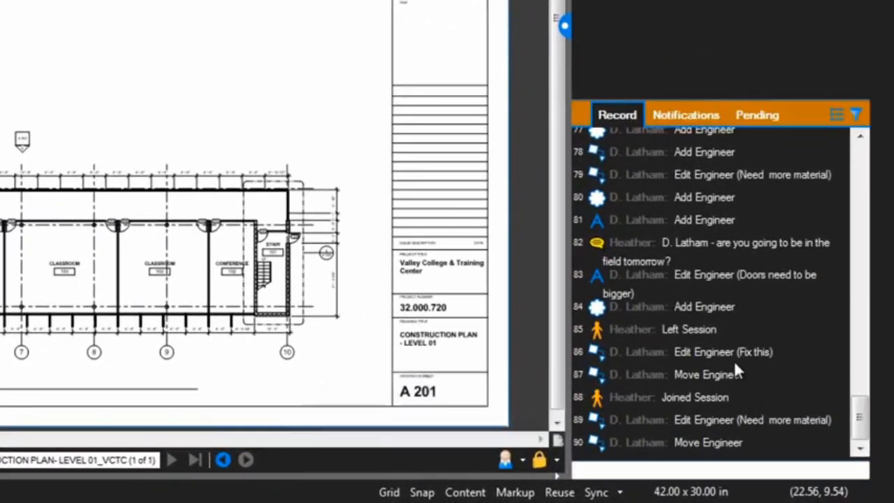
{"action": "left_click", "coordinate": [733, 358]}
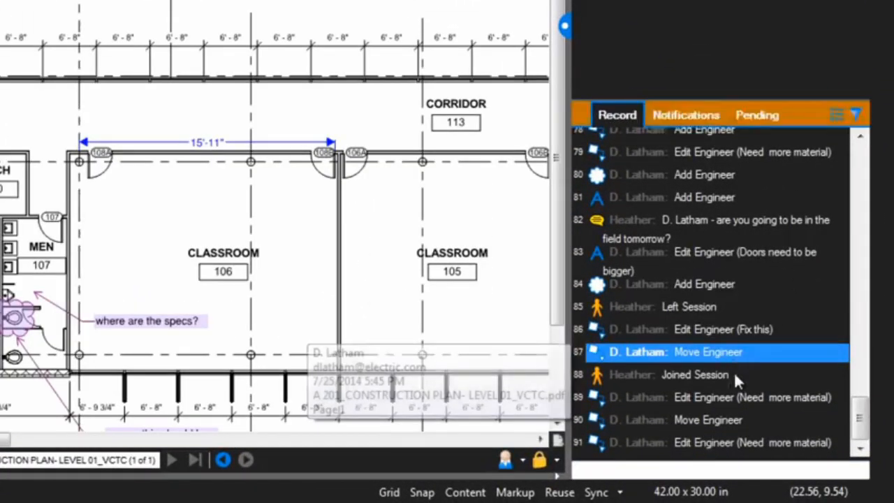
{"action": "left_click", "coordinate": [734, 396]}
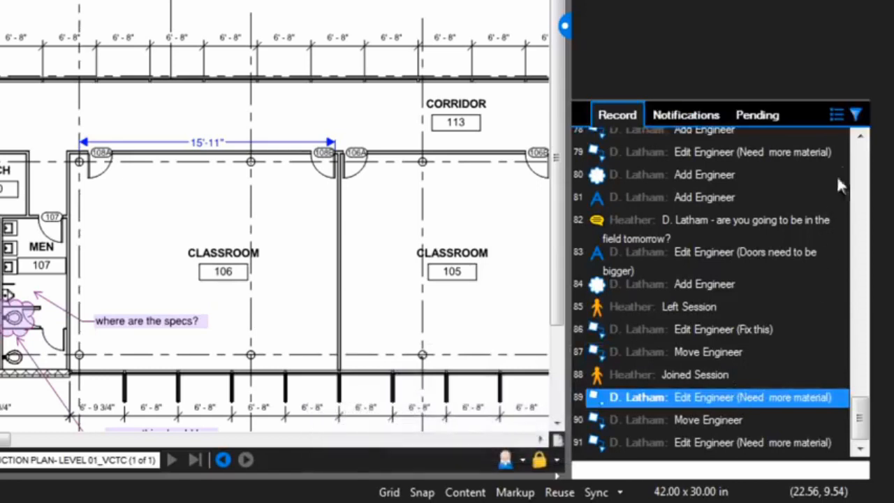
Step: Filter the Markup and Attendee entries out of the session record
{"action": "left_click", "coordinate": [855, 113]}
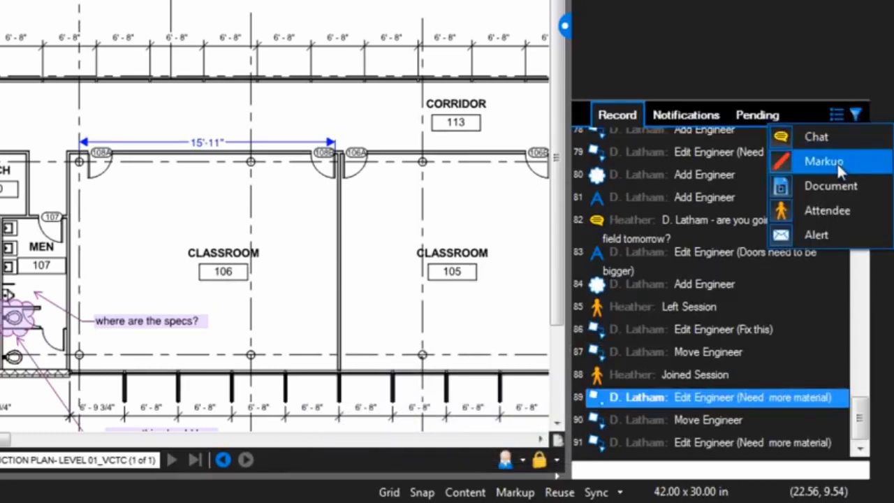
{"action": "left_click", "coordinate": [836, 162]}
{"action": "left_click", "coordinate": [854, 113]}
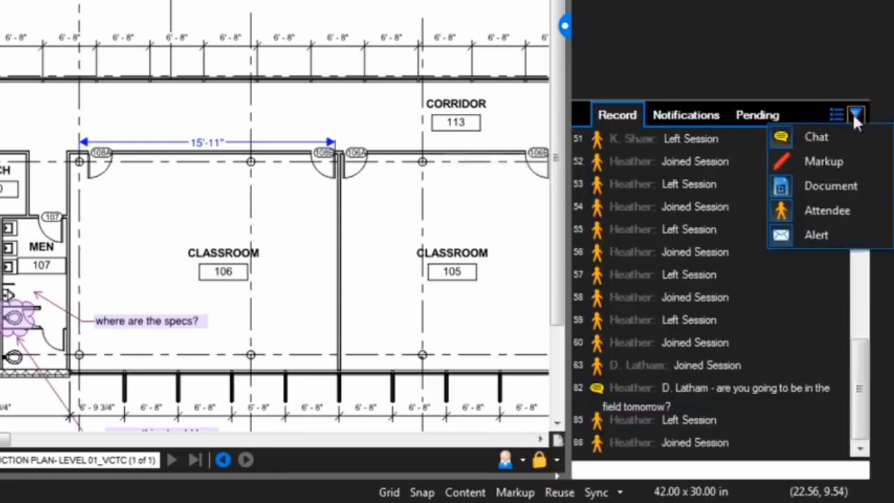
{"action": "left_click", "coordinate": [837, 208]}
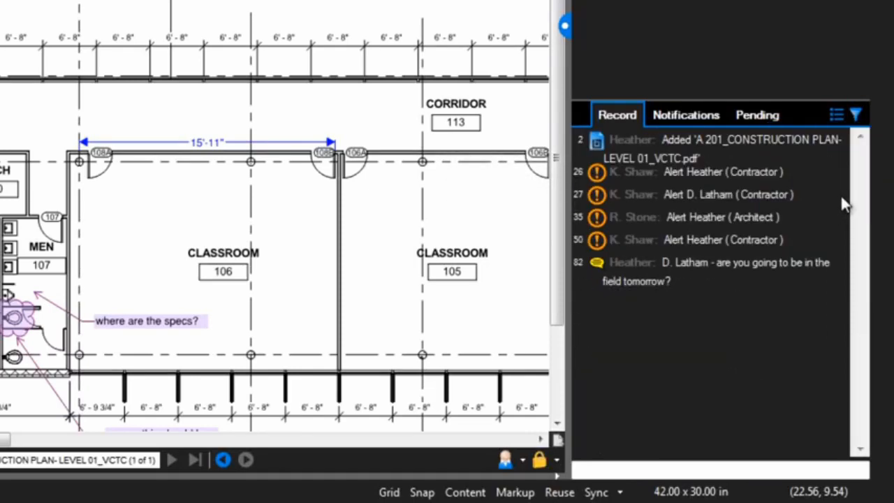
Step: Include the Markup and Attendee entries in the session record again
{"action": "left_click", "coordinate": [855, 114]}
{"action": "left_click", "coordinate": [826, 161]}
{"action": "left_click", "coordinate": [855, 114]}
{"action": "left_click", "coordinate": [829, 206]}
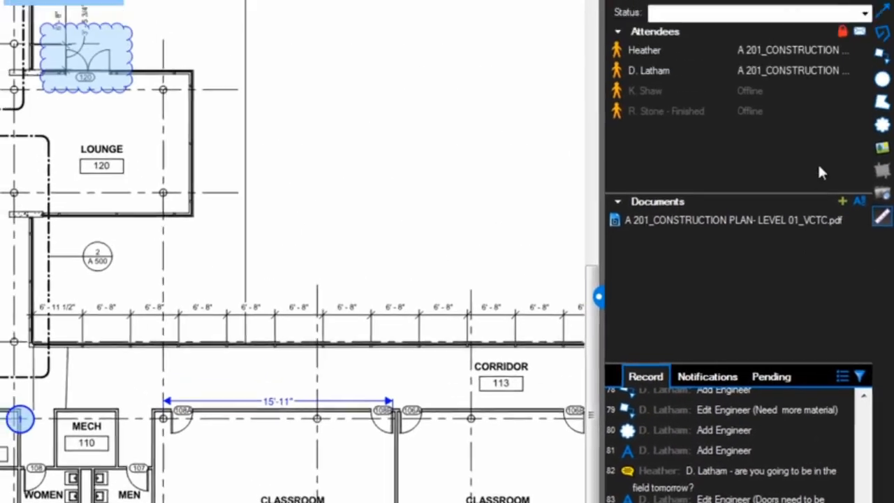
Step: Follow the engineer attendee's view of the construction plan
{"action": "left_click", "coordinate": [813, 71]}
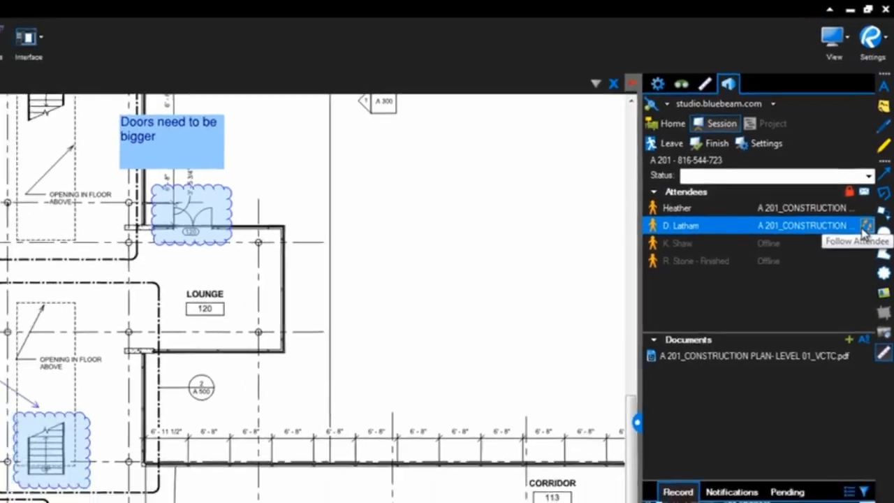
Step: Follow the engineer attendee's view, and set your own session status to "In the field"
{"action": "left_click", "coordinate": [864, 242]}
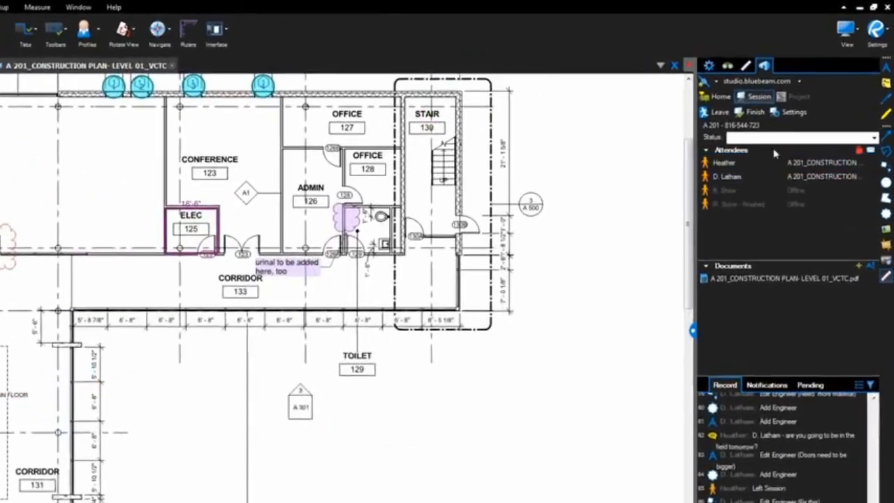
{"action": "left_click", "coordinate": [798, 112]}
{"action": "type", "text": "In the fiel"}
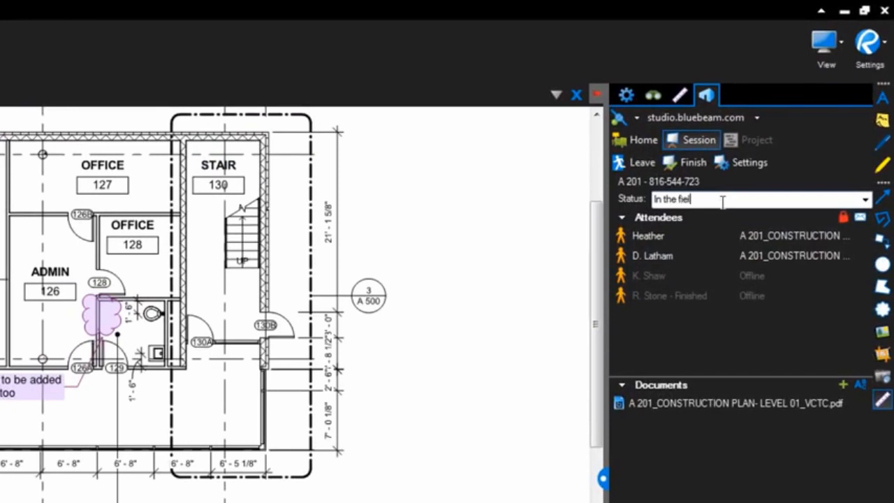
{"action": "type", "text": "d"}
{"action": "key", "text": "Return"}
{"action": "left_click", "coordinate": [719, 256]}
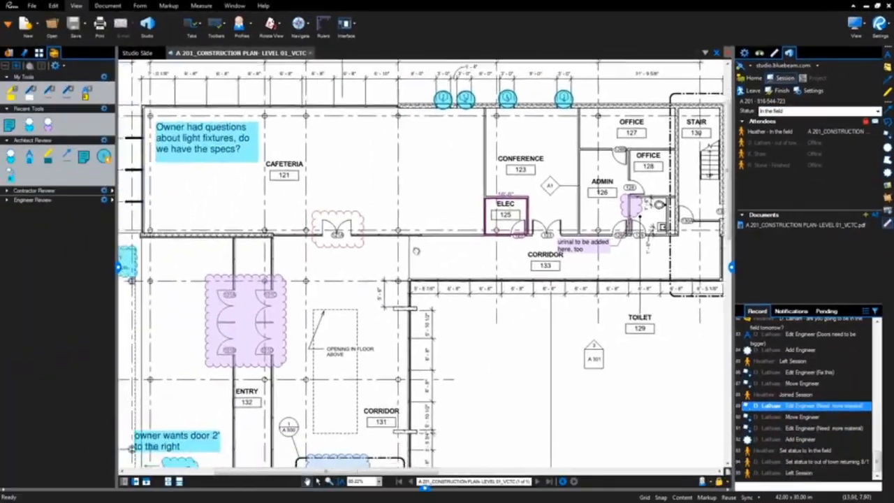
Step: Reply to the engineer's cloud around the stairs beside Corridor 131 with the comment "Was there a question about the stairs here?"
{"action": "left_click_drag", "start_coordinate": [416, 250], "coordinate": [609, 244]}
{"action": "left_click_drag", "start_coordinate": [484, 390], "coordinate": [300, 182]}
{"action": "left_click", "coordinate": [367, 243]}
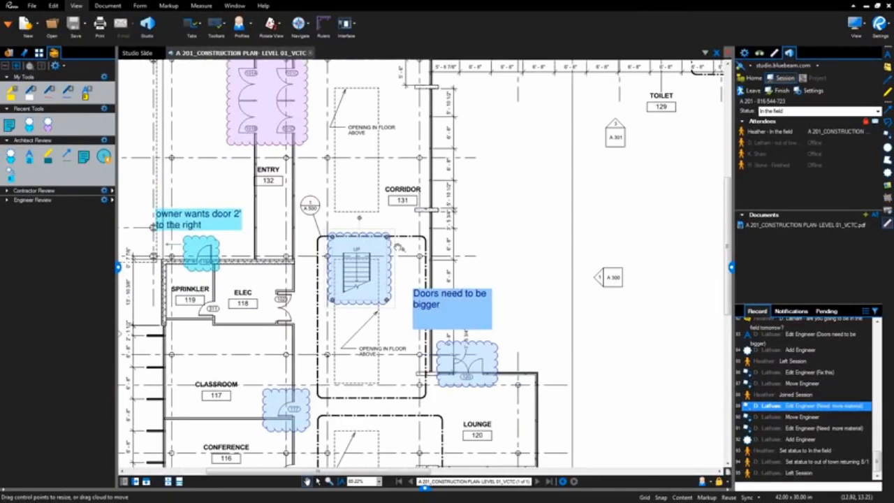
{"action": "right_click", "coordinate": [361, 276]}
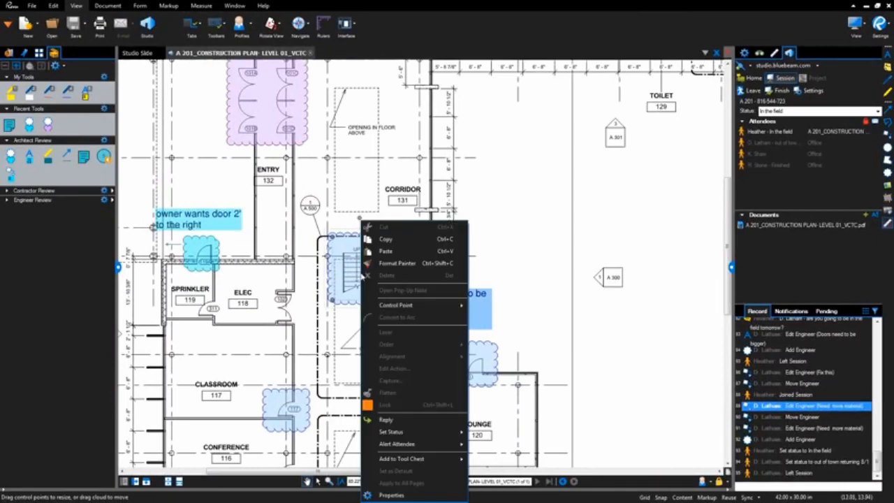
{"action": "left_click", "coordinate": [386, 420]}
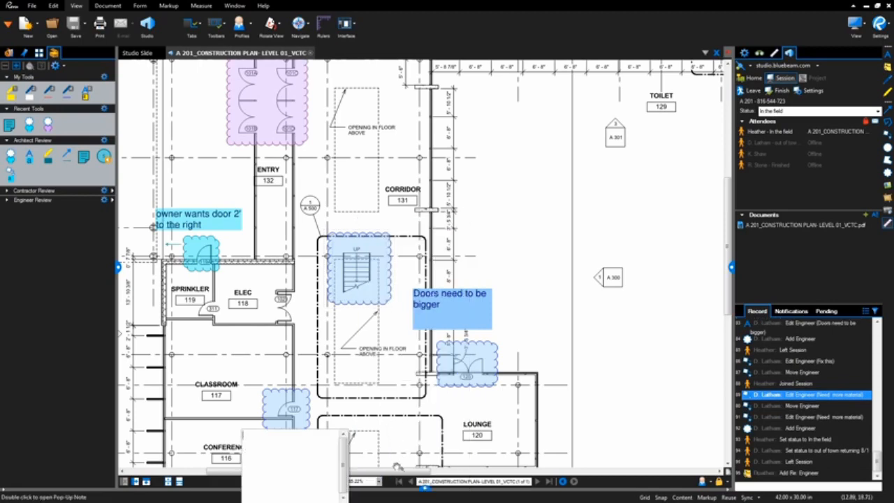
{"action": "left_click", "coordinate": [423, 487]}
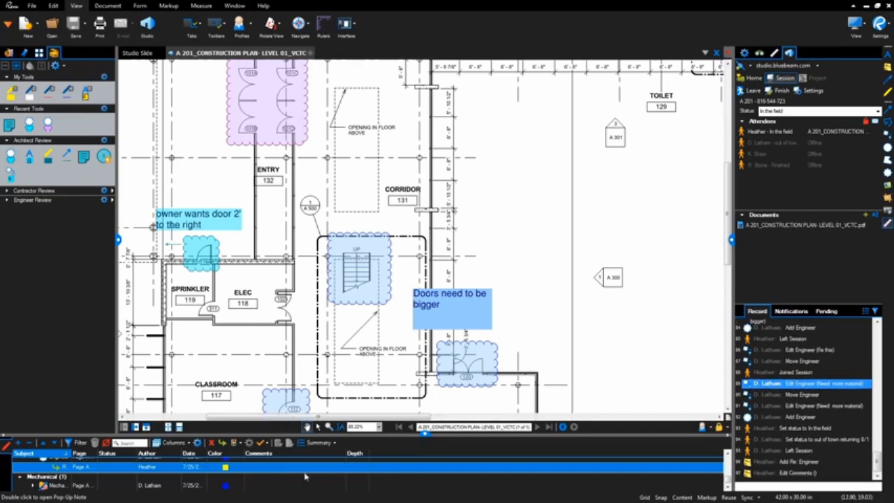
{"action": "left_click", "coordinate": [271, 467]}
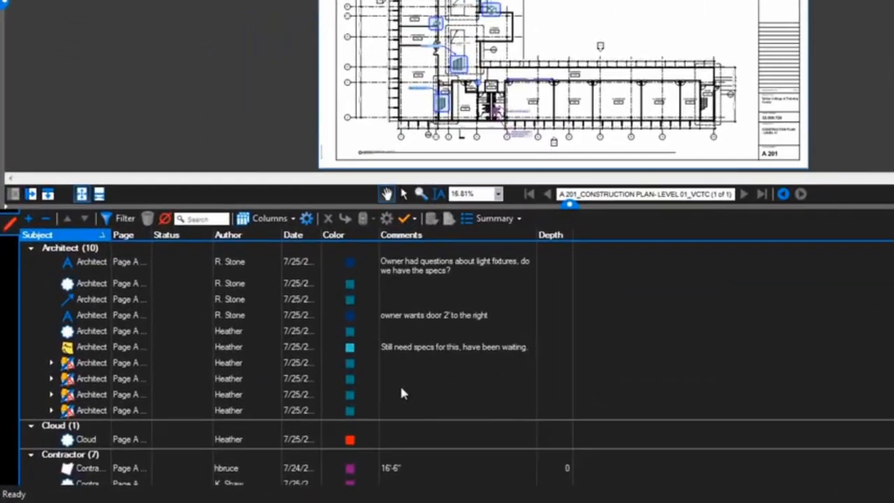
Step: Find the contractor cloud around the Entry 132 doors and send the architect attendee an alert about it
{"action": "scroll", "coordinate": [486, 403], "scroll_direction": "down", "scroll_amount": 3}
{"action": "scroll", "coordinate": [754, 325], "scroll_direction": "down", "scroll_amount": 3}
{"action": "scroll", "coordinate": [754, 326], "scroll_direction": "up", "scroll_amount": 6}
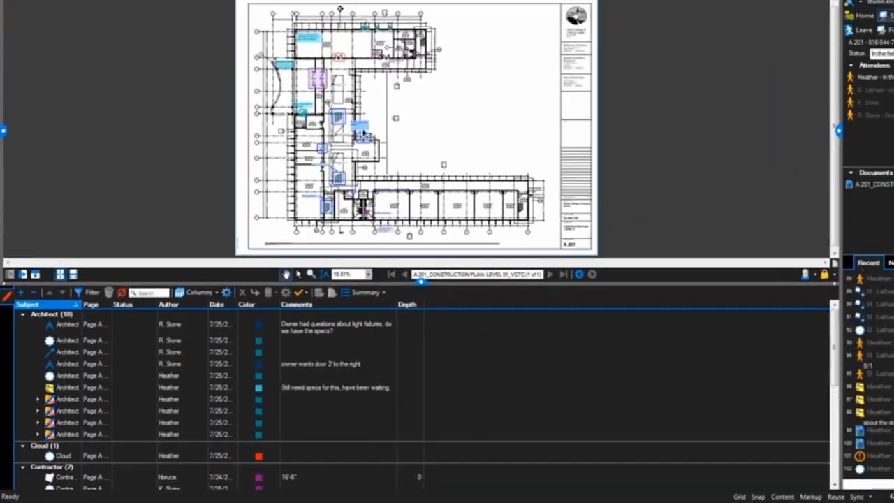
{"action": "scroll", "coordinate": [311, 175], "scroll_direction": "up", "scroll_amount": 2}
{"action": "scroll", "coordinate": [312, 176], "scroll_direction": "up", "scroll_amount": 4}
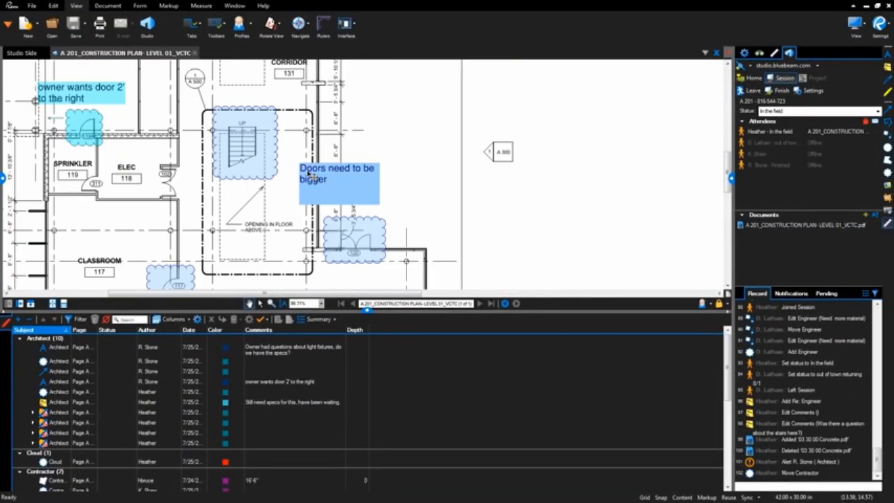
{"action": "left_click_drag", "start_coordinate": [378, 129], "coordinate": [525, 261]}
{"action": "left_click", "coordinate": [331, 135]}
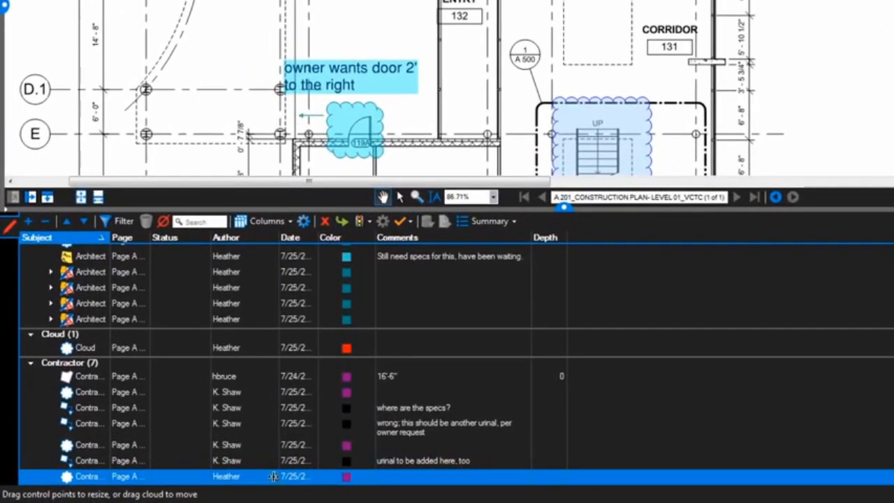
{"action": "right_click", "coordinate": [270, 479]}
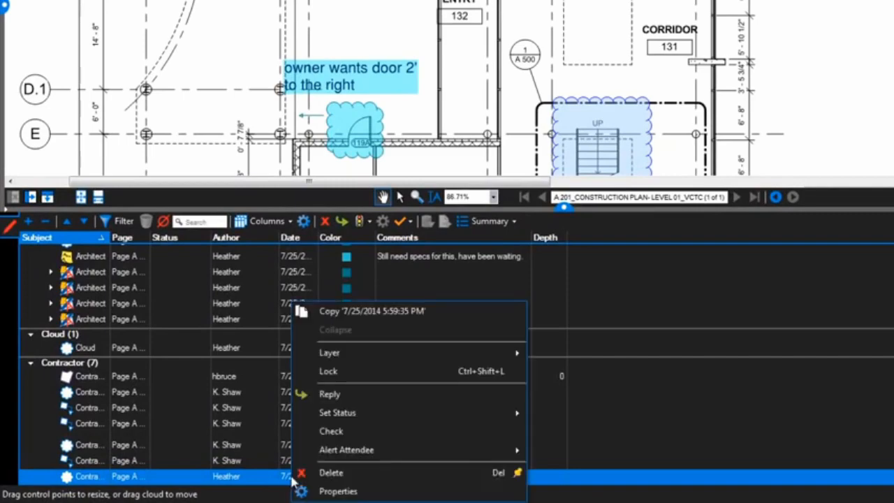
{"action": "mouse_move", "coordinate": [326, 454]}
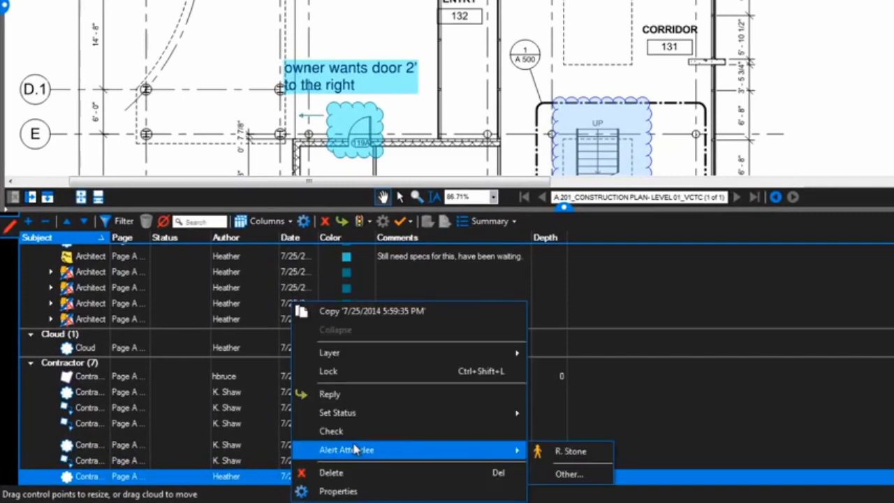
{"action": "left_click", "coordinate": [539, 457]}
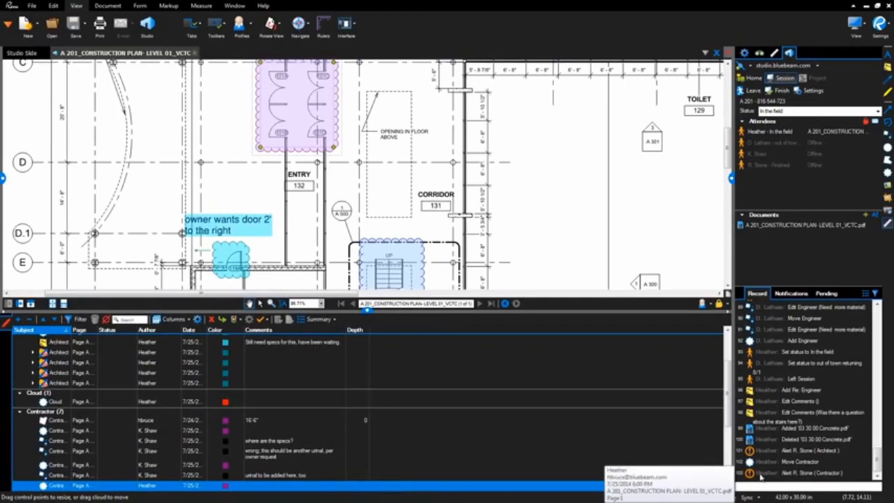
Step: Alert all other attendees about both the "urinal to be added here, too" callout with its cloud and the Entry 132 door cloud
{"action": "left_click", "coordinate": [404, 192]}
{"action": "left_click_drag", "start_coordinate": [411, 116], "coordinate": [311, 280]}
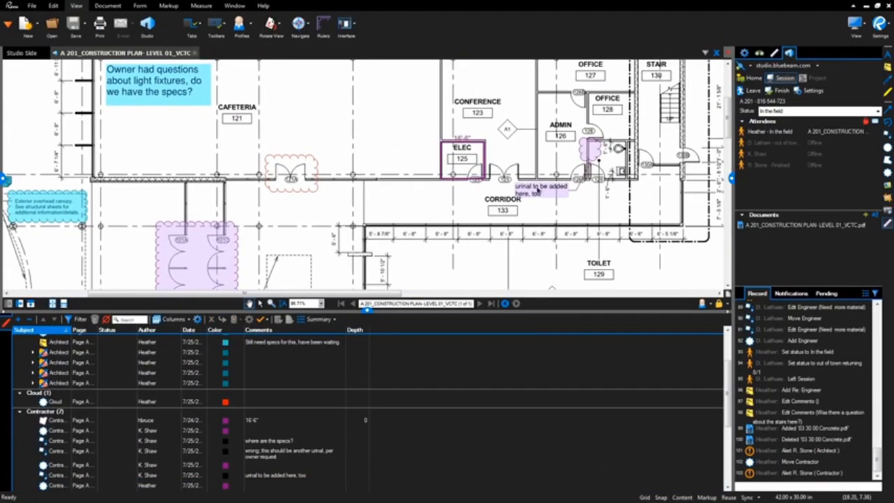
{"action": "left_click", "coordinate": [540, 189]}
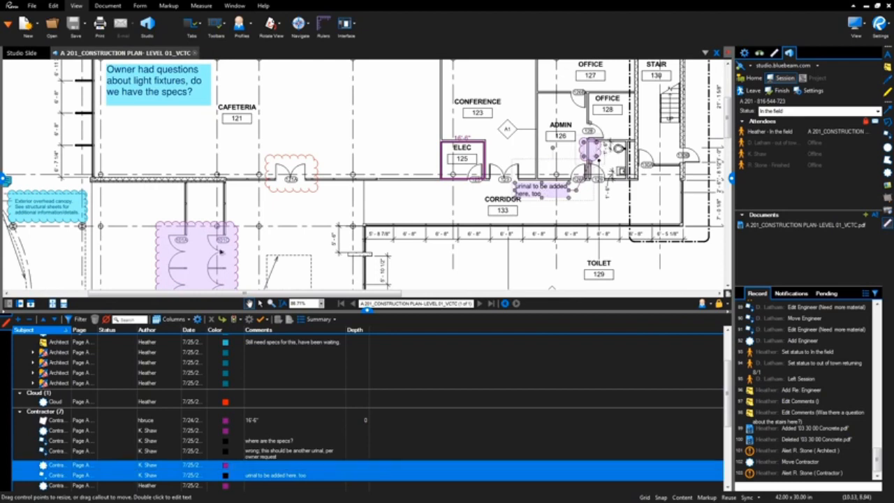
{"action": "left_click", "coordinate": [220, 252], "text": "shift"}
{"action": "right_click", "coordinate": [216, 253]}
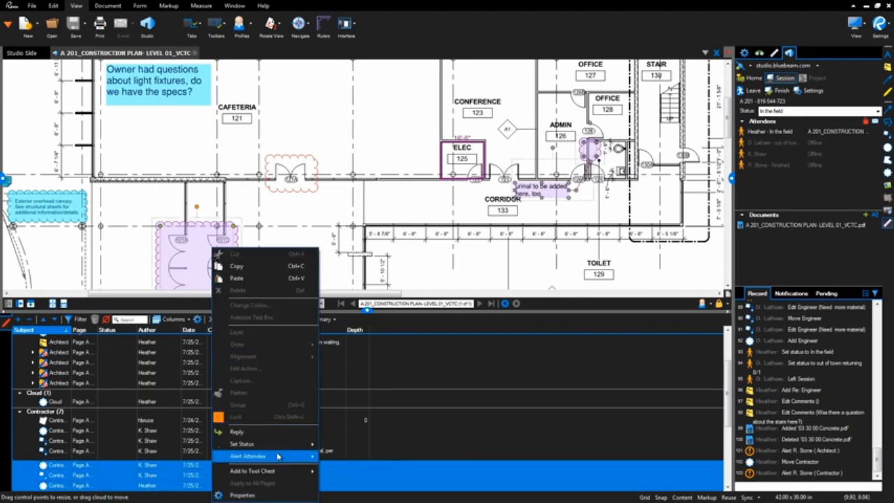
{"action": "mouse_move", "coordinate": [277, 456]}
{"action": "left_click", "coordinate": [345, 471]}
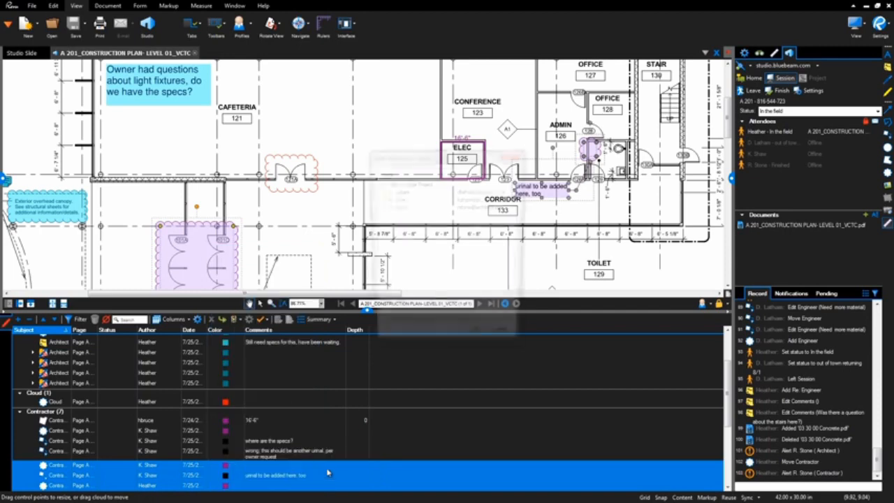
{"action": "left_click_drag", "start_coordinate": [408, 191], "coordinate": [405, 208]}
{"action": "left_click", "coordinate": [477, 342]}
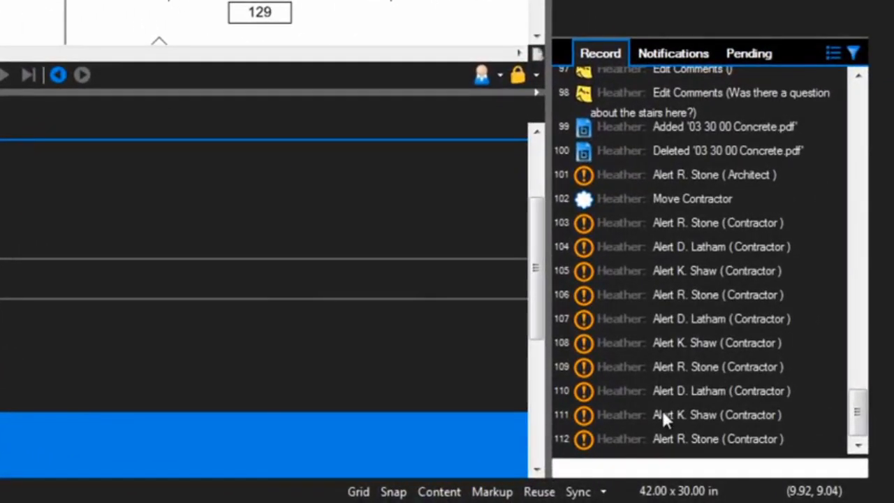
Step: Check the alert entries in the record and the session's notifications, and reopen session A 201 from the Studio home view
{"action": "mouse_move", "coordinate": [665, 414]}
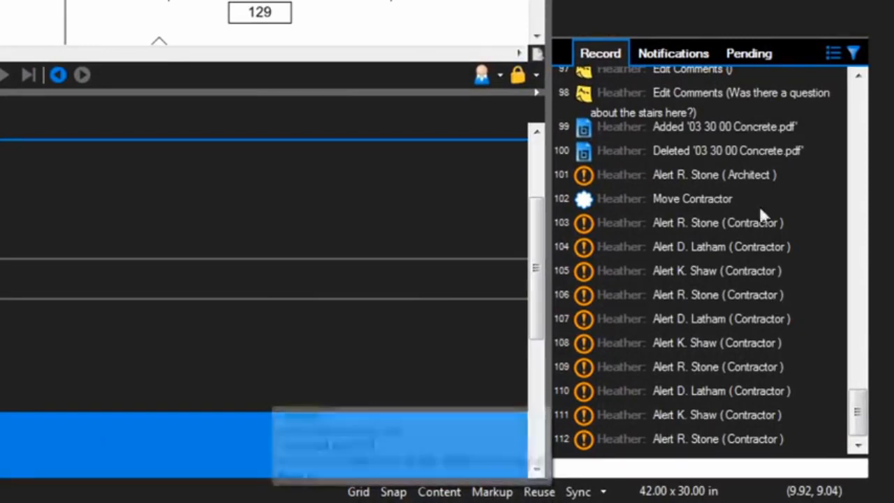
{"action": "left_click", "coordinate": [672, 53]}
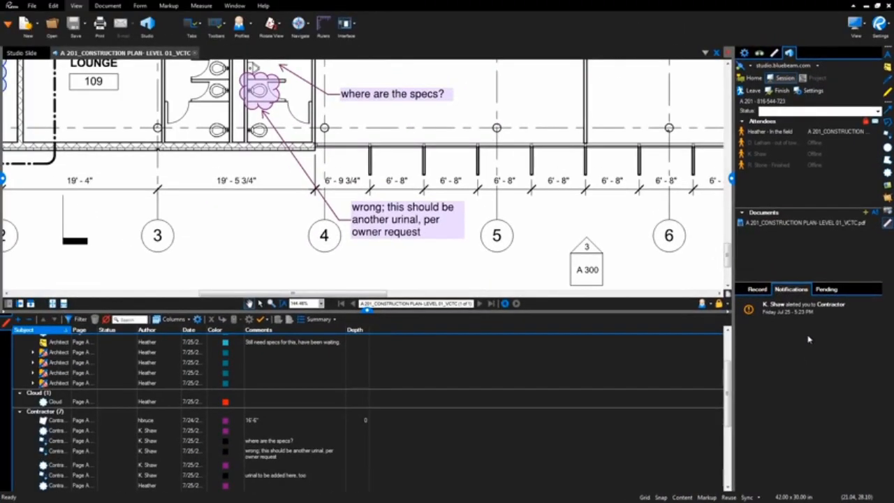
{"action": "left_click", "coordinate": [754, 81]}
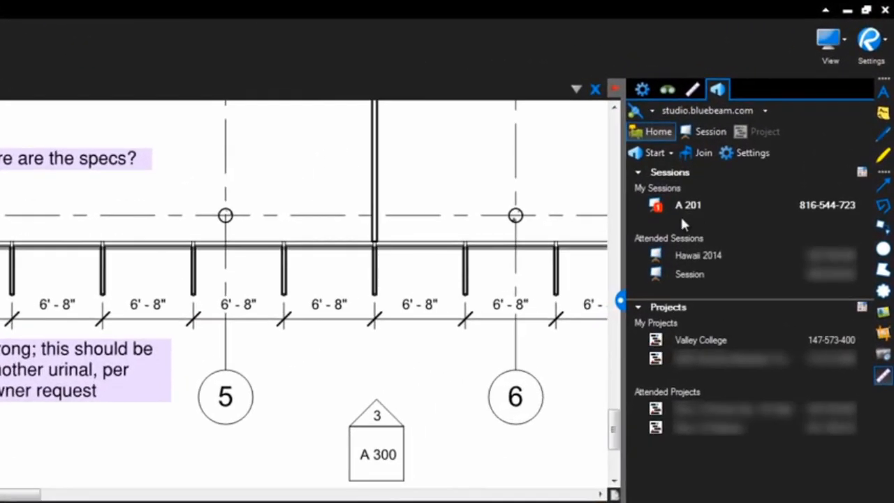
{"action": "left_click", "coordinate": [704, 173]}
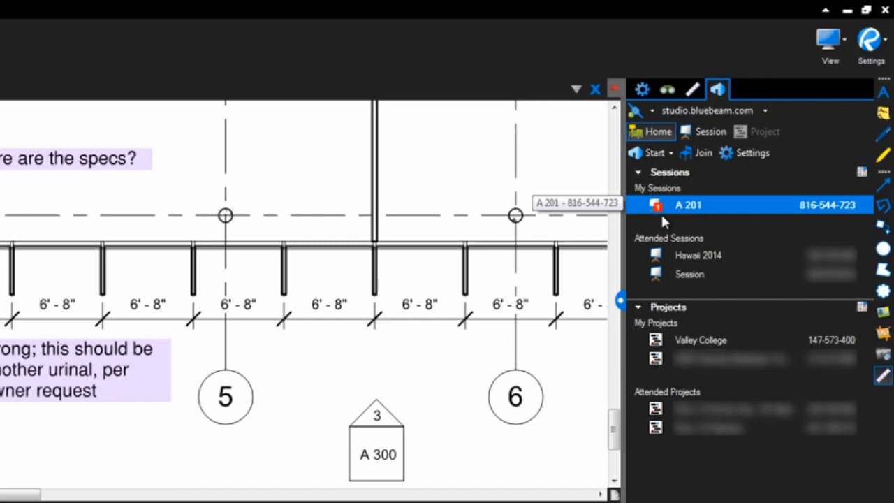
{"action": "double_click", "coordinate": [684, 206]}
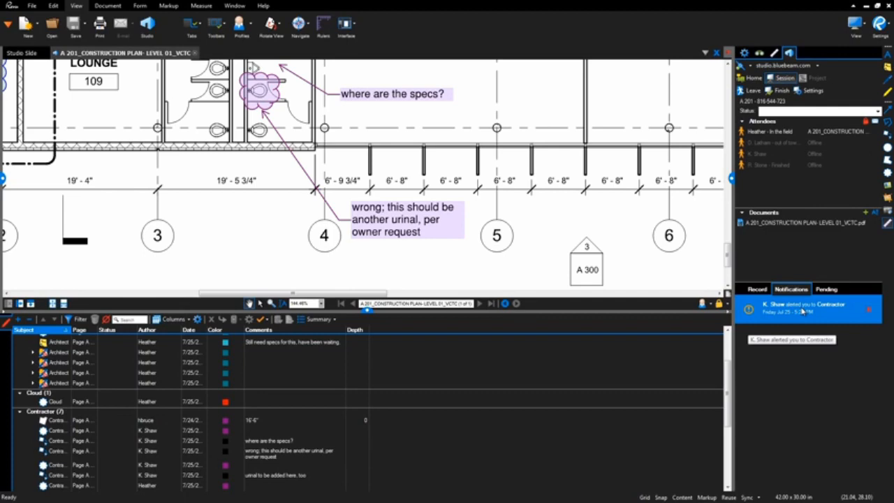
Step: Go to the contractor markup behind the received alert, and dismiss the alert from the notifications
{"action": "left_click", "coordinate": [801, 312]}
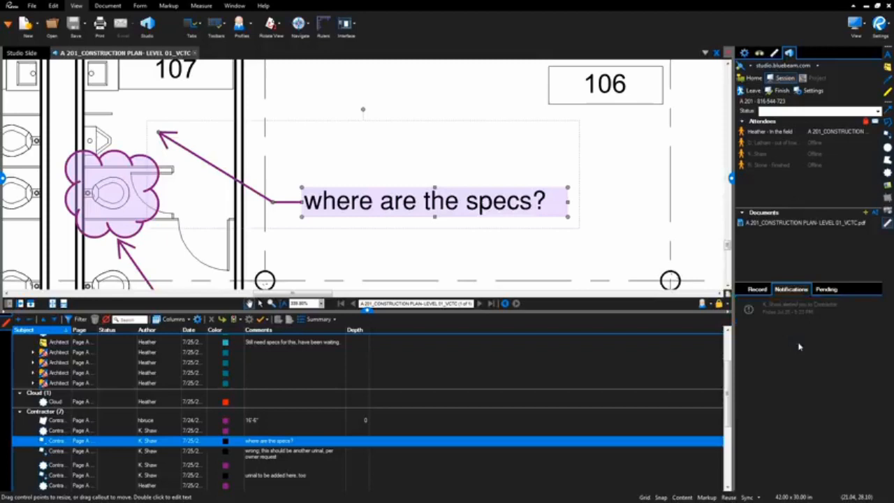
{"action": "mouse_move", "coordinate": [848, 314]}
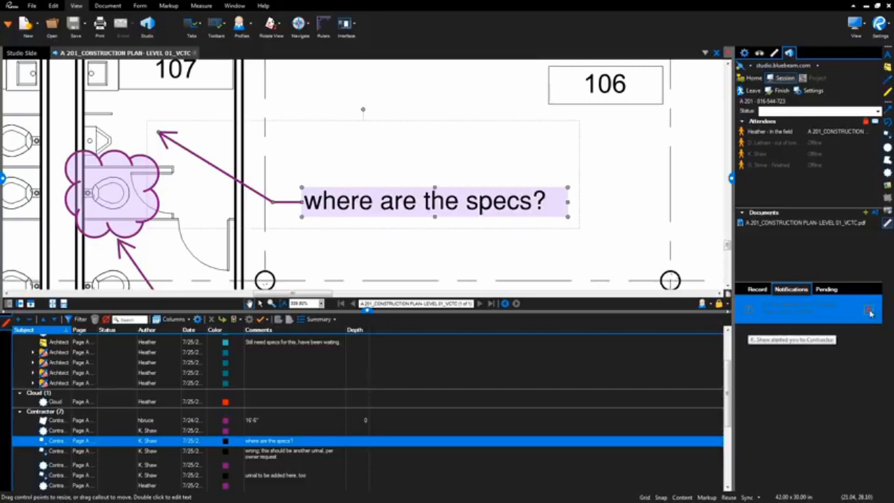
{"action": "left_click", "coordinate": [870, 312]}
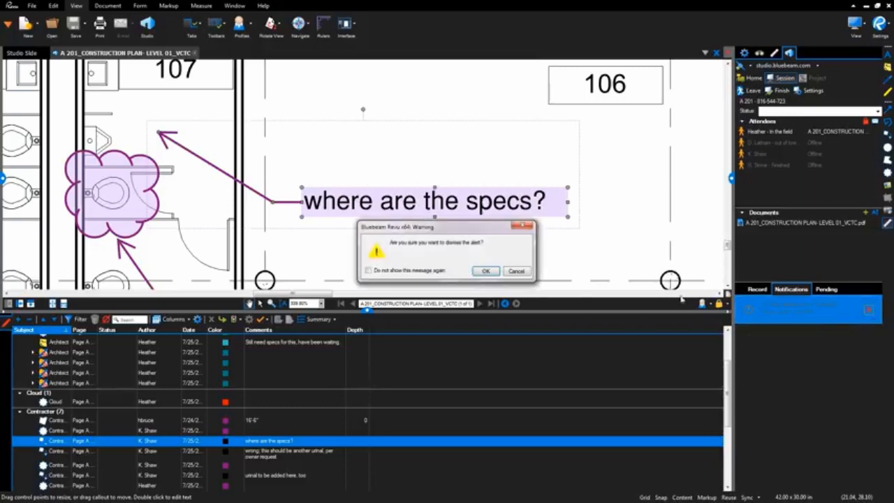
{"action": "left_click", "coordinate": [486, 271]}
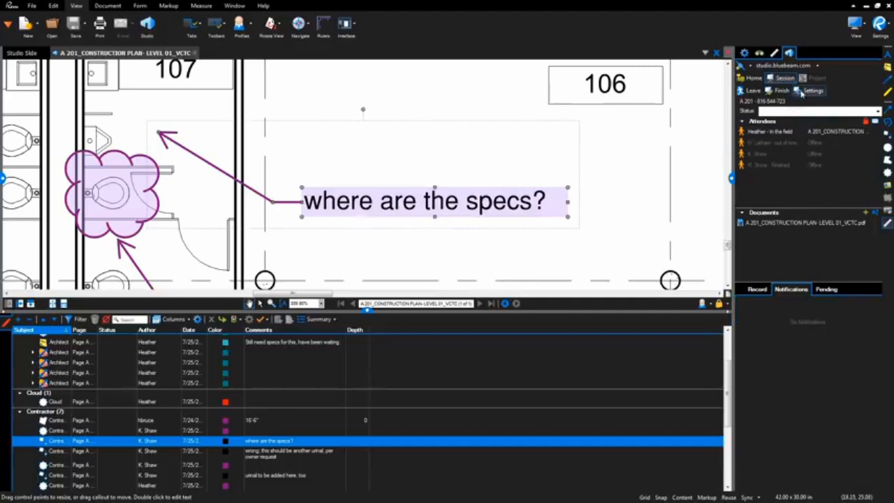
Step: Set the attendees' Markup Alert permission to Deny in the session settings, and return it to Allow
{"action": "left_click", "coordinate": [803, 92]}
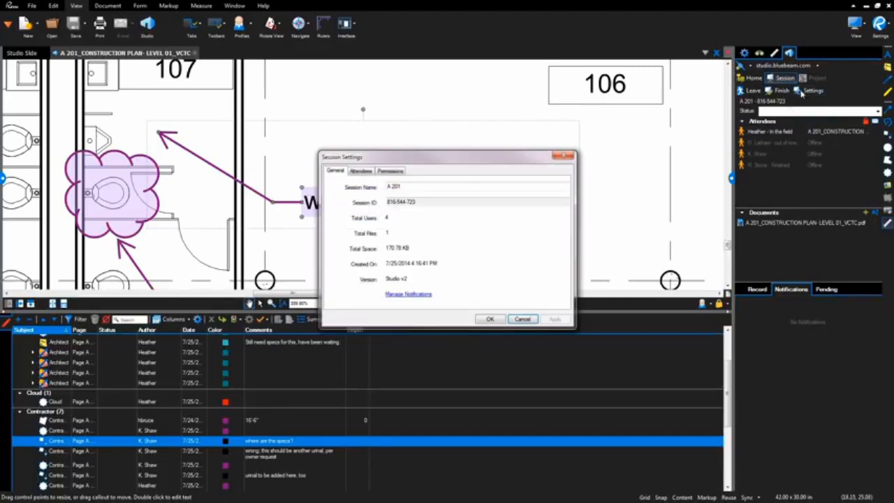
{"action": "left_click", "coordinate": [391, 172]}
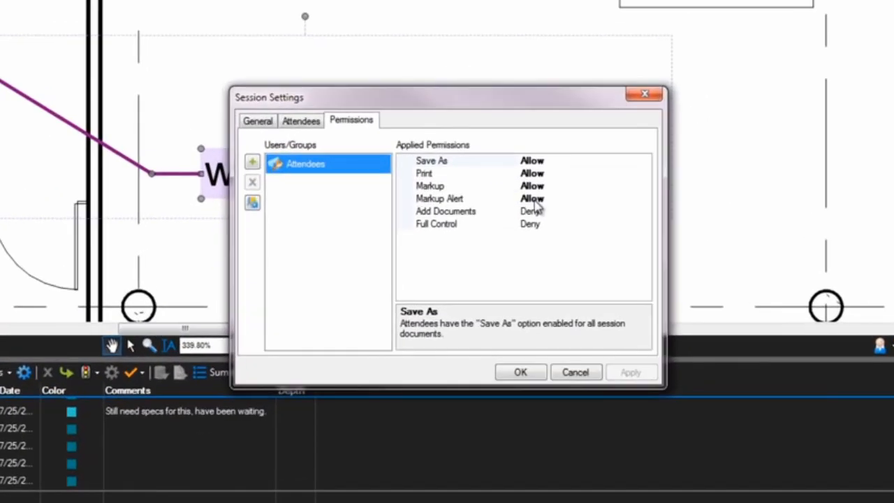
{"action": "left_click", "coordinate": [534, 201]}
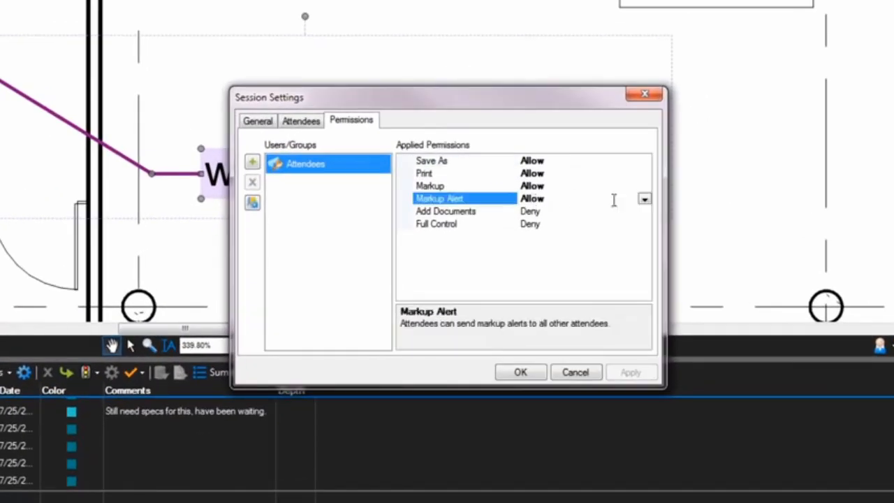
{"action": "left_click", "coordinate": [643, 200]}
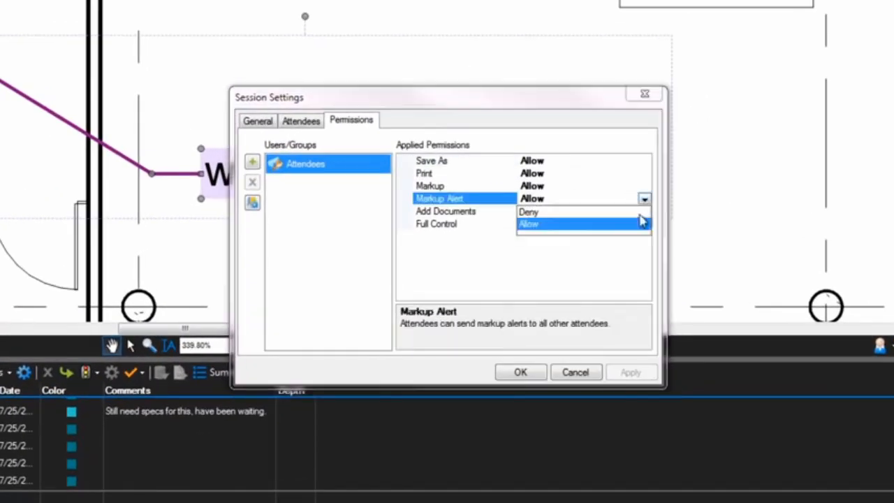
{"action": "left_click", "coordinate": [592, 213]}
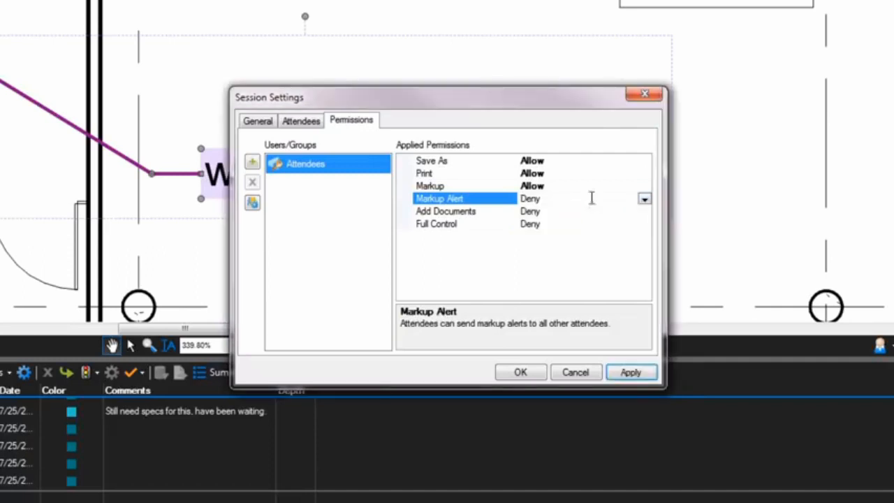
{"action": "left_click", "coordinate": [643, 199]}
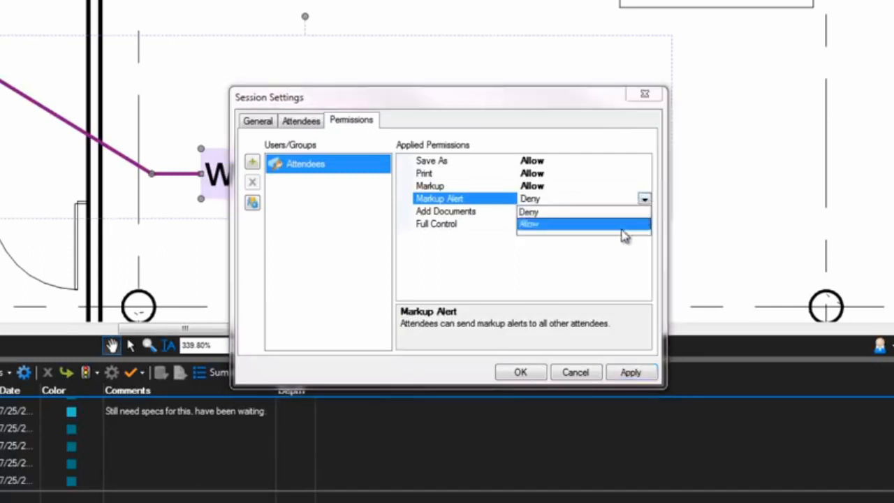
{"action": "left_click", "coordinate": [622, 225]}
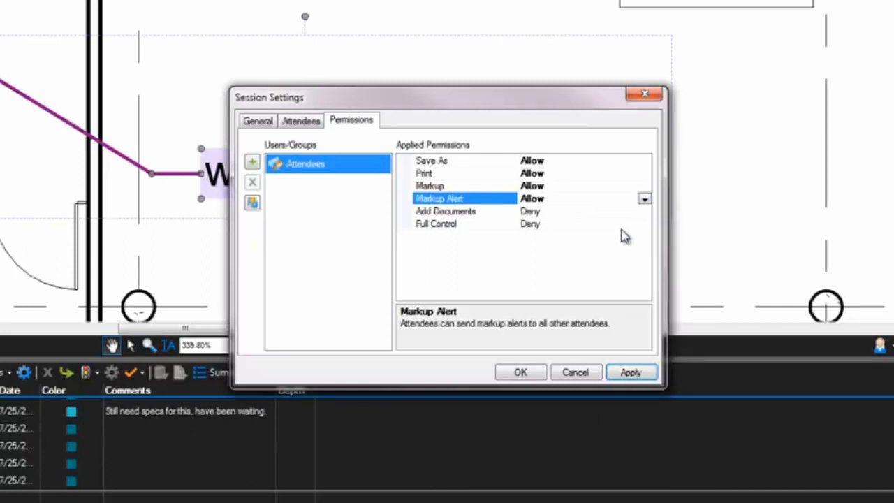
Step: Review the attendee access list and the Restrict Attendees option in the session settings, and close the settings without changes
{"action": "left_click", "coordinate": [305, 132]}
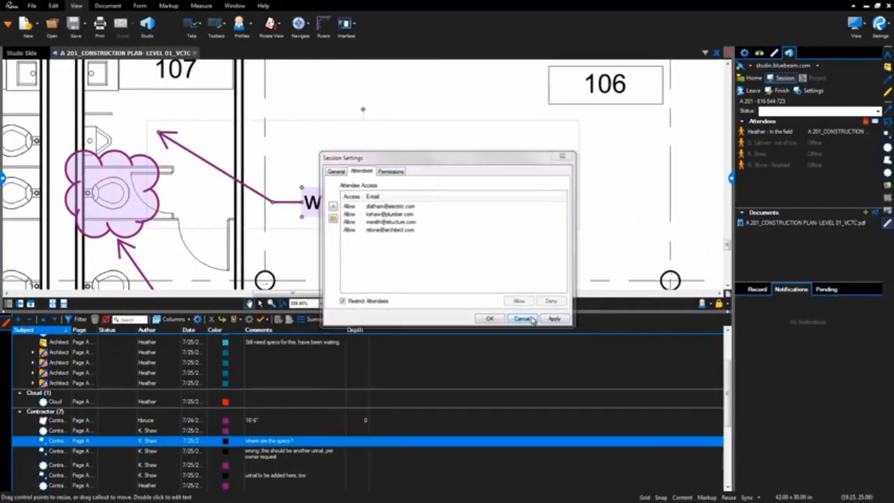
{"action": "left_click", "coordinate": [576, 372]}
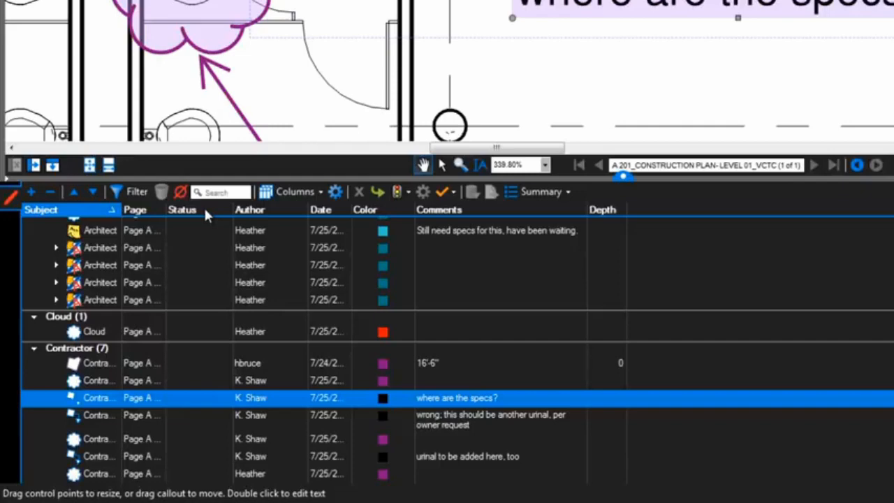
Step: Give the first grouped Architect markup the status Completed followed by Cancelled, with the Status column widened to fit the full entries
{"action": "left_click", "coordinate": [198, 250]}
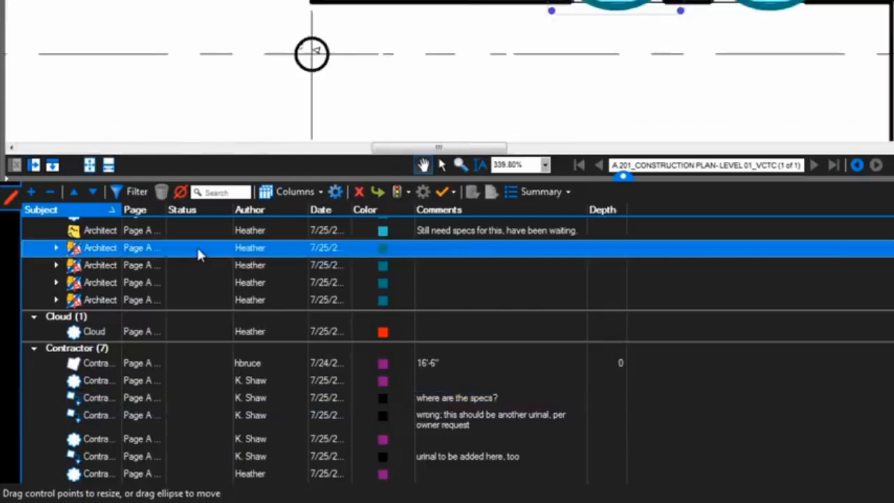
{"action": "left_click", "coordinate": [198, 250]}
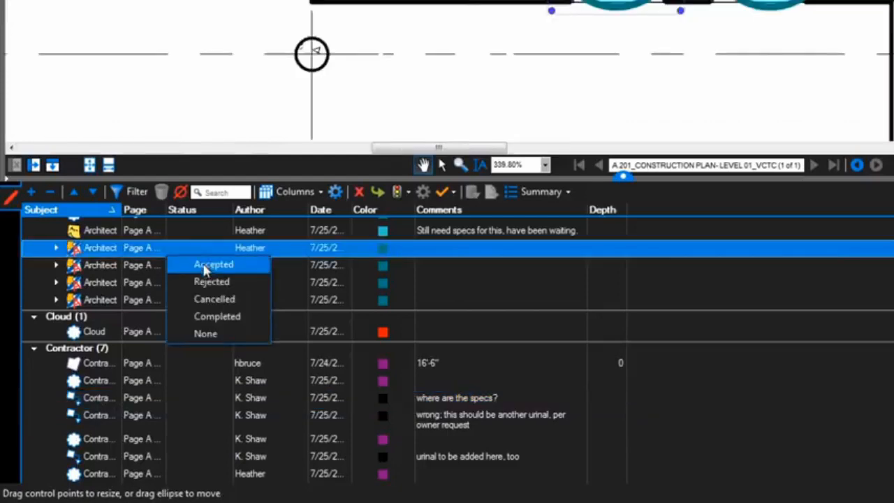
{"action": "left_click", "coordinate": [217, 316]}
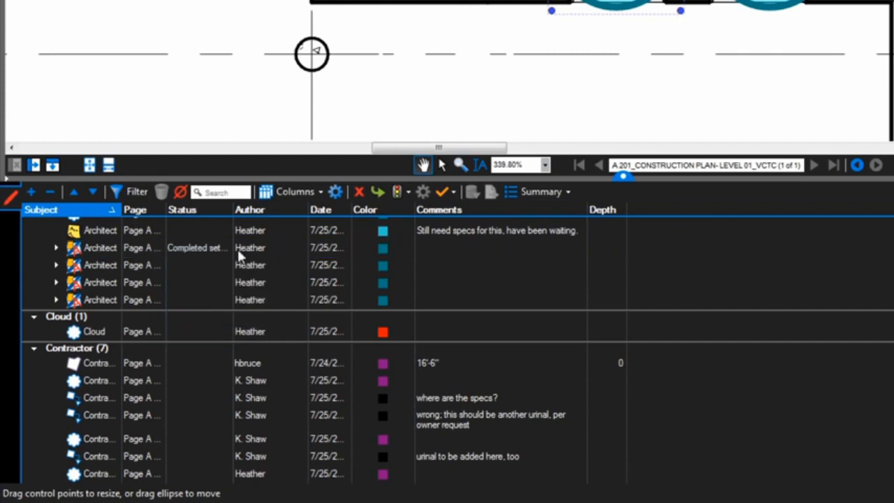
{"action": "left_click_drag", "start_coordinate": [321, 230], "coordinate": [434, 251]}
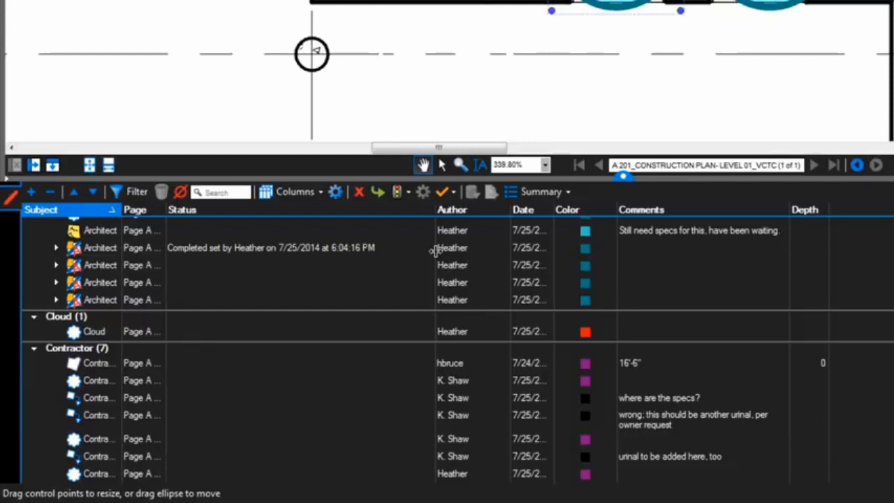
{"action": "left_click", "coordinate": [360, 248]}
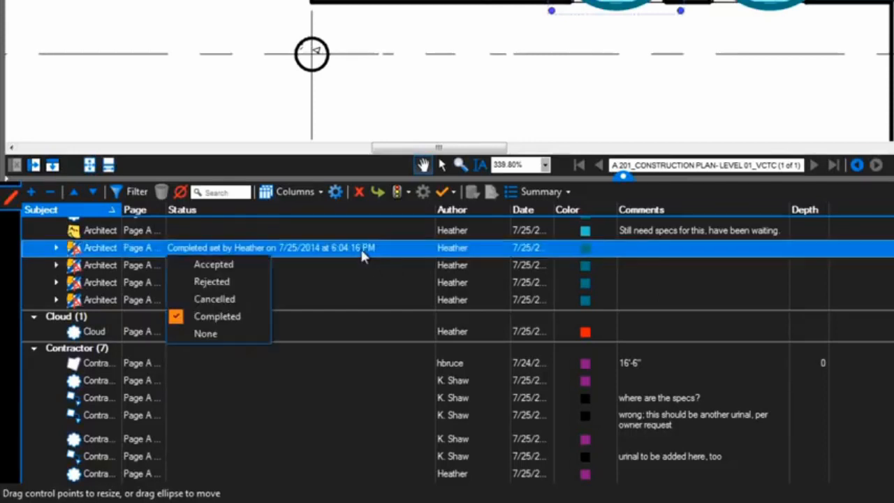
{"action": "left_click", "coordinate": [251, 299]}
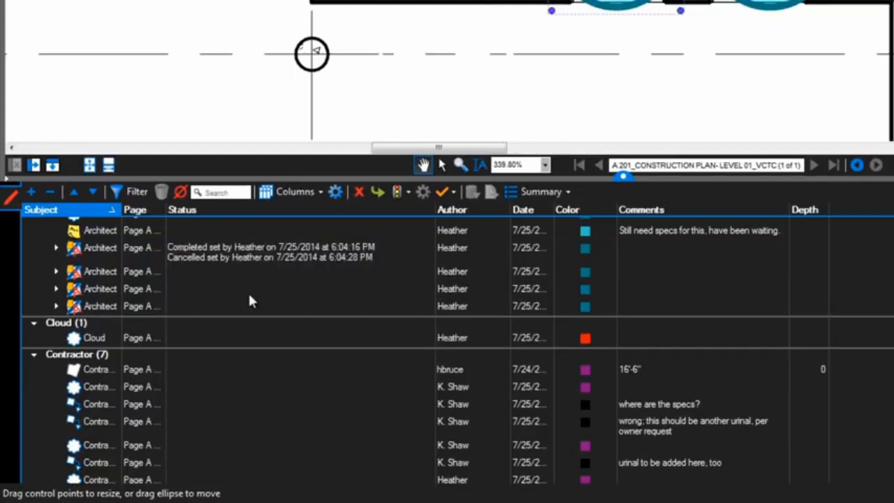
Step: Sort the markups list by status and filter it to the Cancelled markups
{"action": "left_click", "coordinate": [274, 204]}
{"action": "scroll", "coordinate": [277, 291], "scroll_direction": "up", "scroll_amount": 2}
{"action": "scroll", "coordinate": [277, 291], "scroll_direction": "down", "scroll_amount": 5}
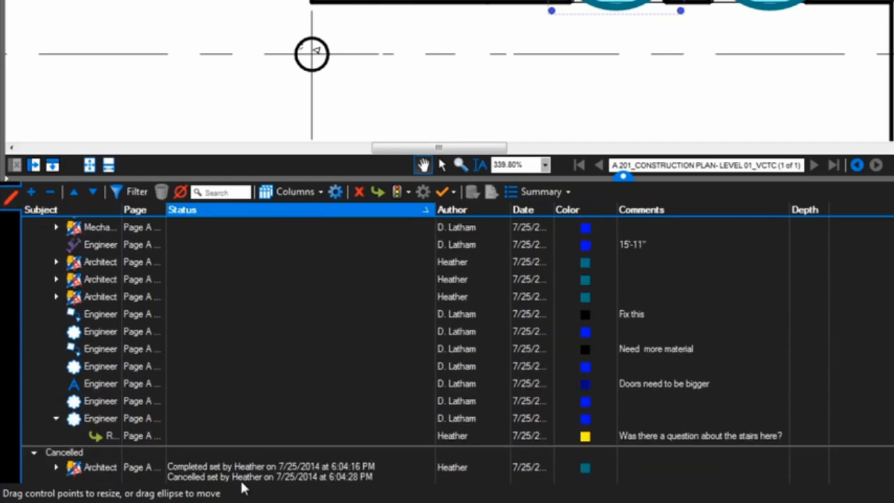
{"action": "left_click", "coordinate": [239, 475]}
{"action": "left_click", "coordinate": [128, 189]}
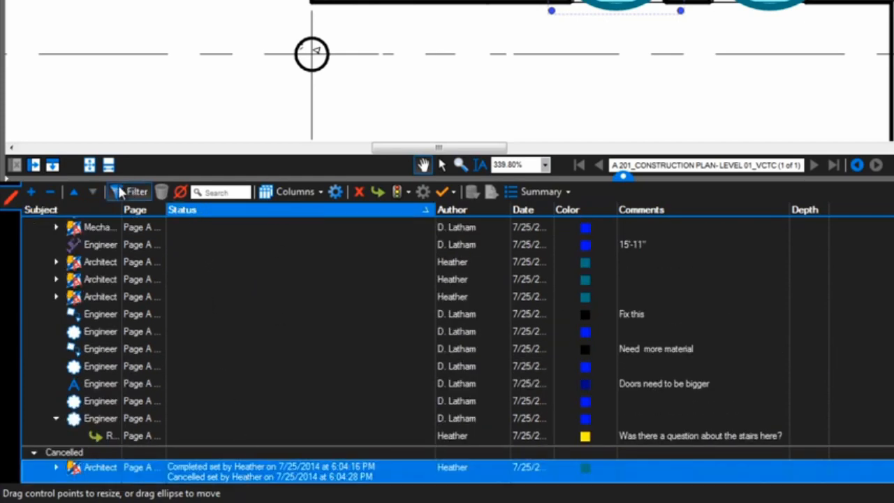
{"action": "left_click", "coordinate": [423, 211]}
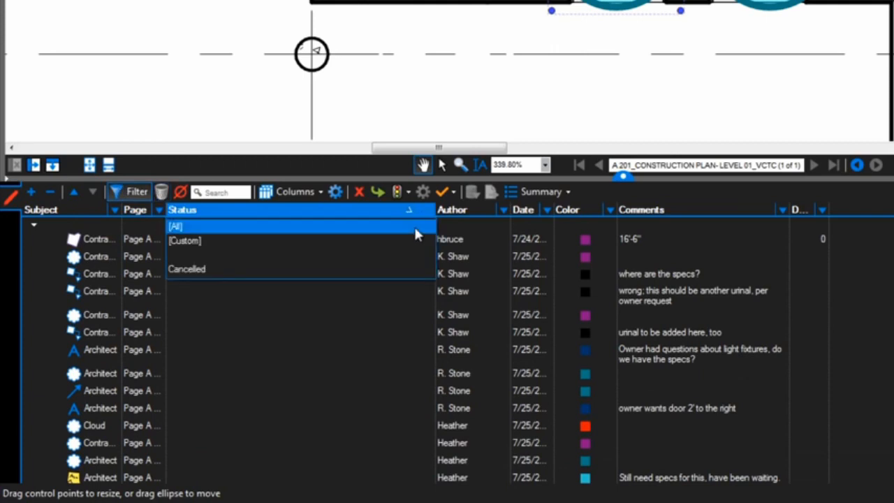
{"action": "left_click", "coordinate": [405, 269]}
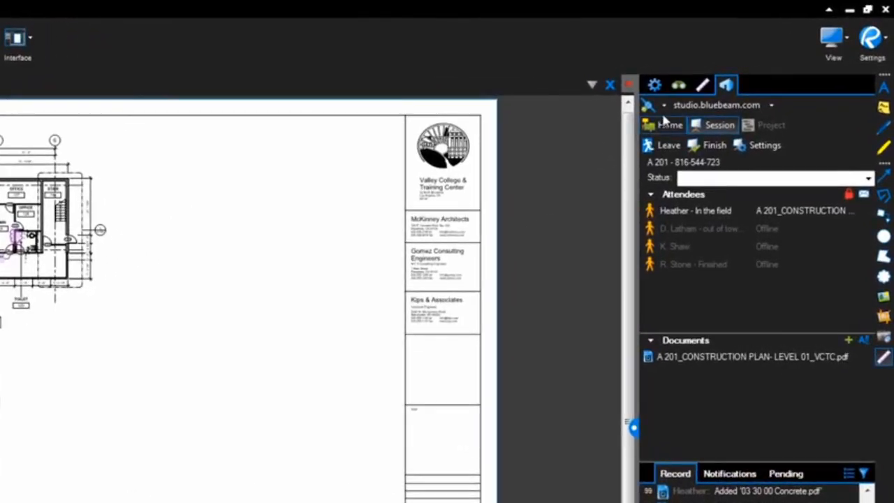
Step: Switch Studio to working offline and check the host's entry in the attendees list
{"action": "left_click", "coordinate": [751, 66]}
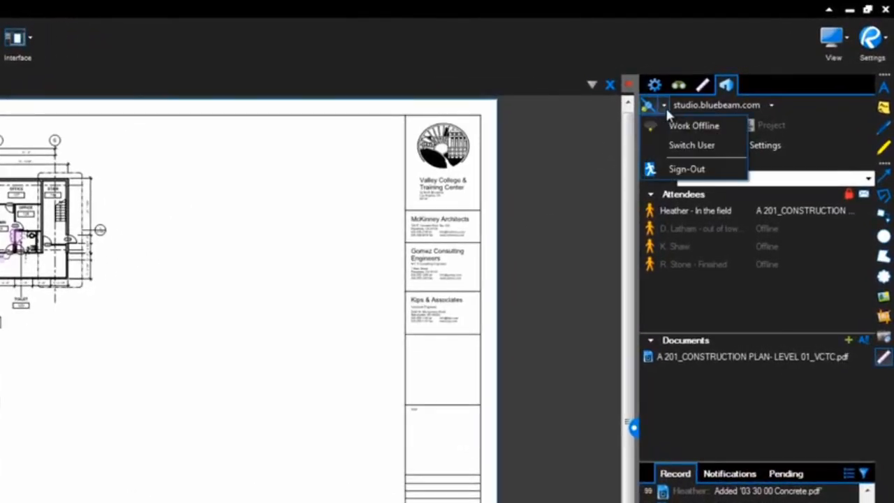
{"action": "left_click", "coordinate": [694, 125]}
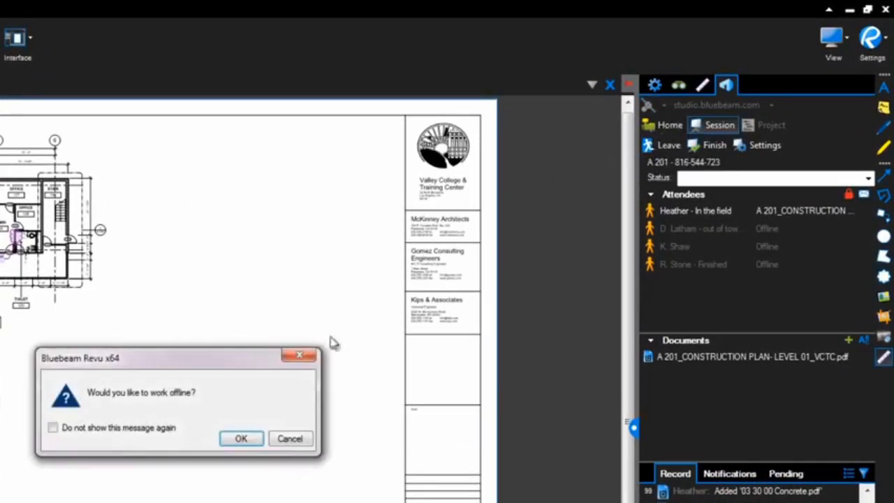
{"action": "left_click", "coordinate": [248, 440]}
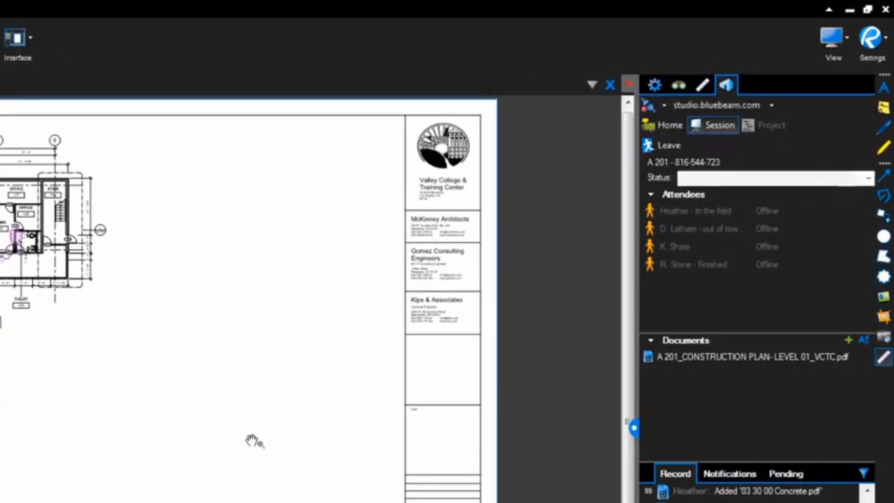
{"action": "left_click", "coordinate": [769, 242]}
{"action": "left_click", "coordinate": [763, 209]}
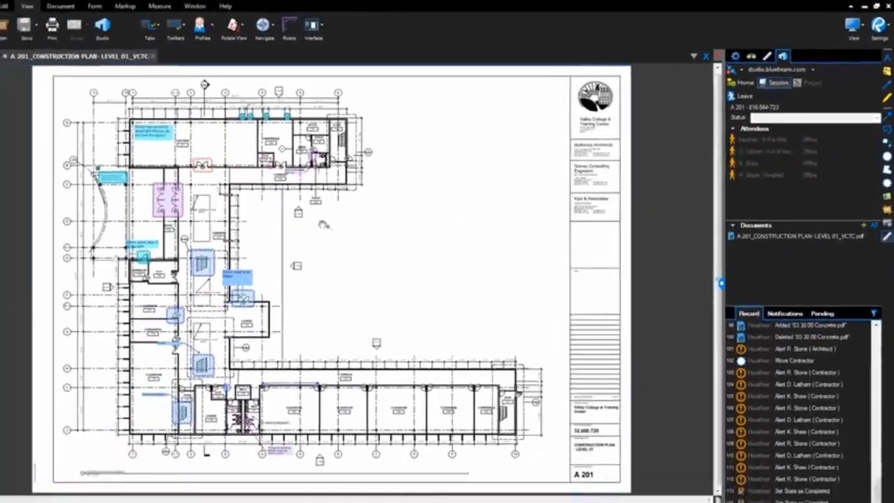
Step: Highlight the three dimensions outside the Cafeteria 121 end wall with the Architect Review highlighter, and check the pending uploads
{"action": "scroll", "coordinate": [161, 289], "scroll_direction": "up", "scroll_amount": 3}
{"action": "left_click_drag", "start_coordinate": [161, 288], "coordinate": [249, 445]}
{"action": "scroll", "coordinate": [40, 369], "scroll_direction": "up", "scroll_amount": 2}
{"action": "scroll", "coordinate": [267, 270], "scroll_direction": "up", "scroll_amount": 1}
{"action": "left_click_drag", "start_coordinate": [330, 281], "coordinate": [477, 320]}
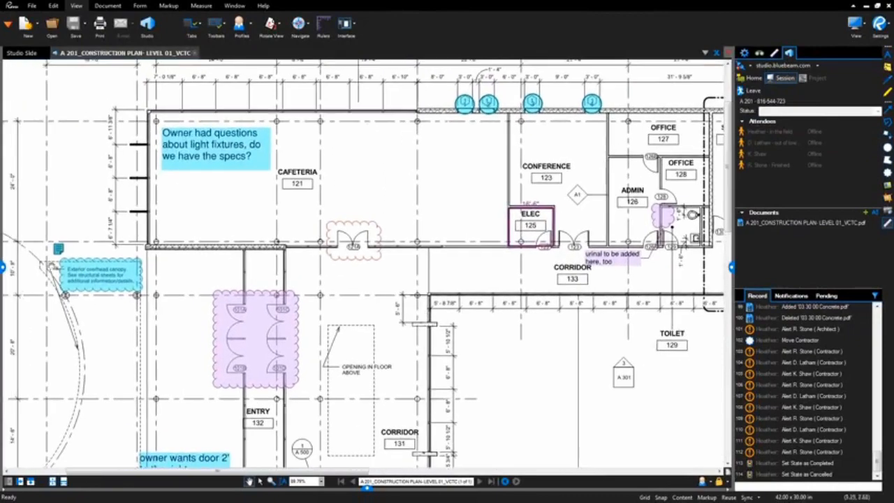
{"action": "left_click", "coordinate": [4, 268]}
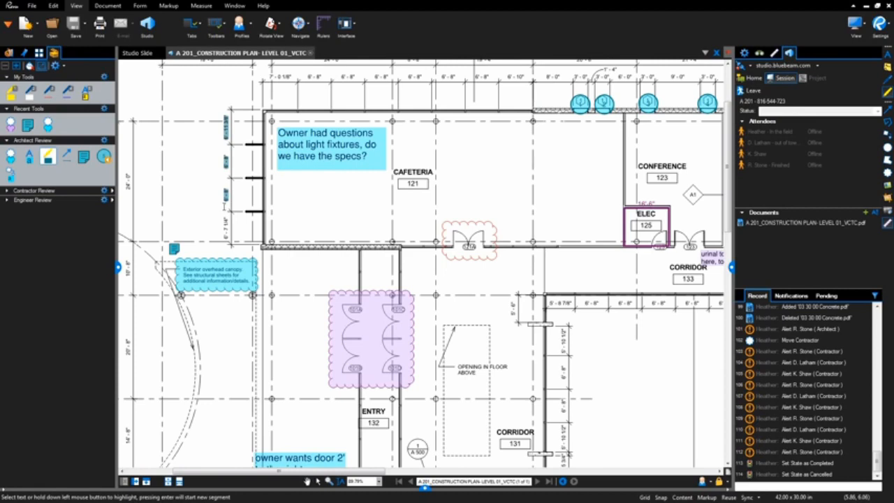
{"action": "left_click", "coordinate": [826, 297]}
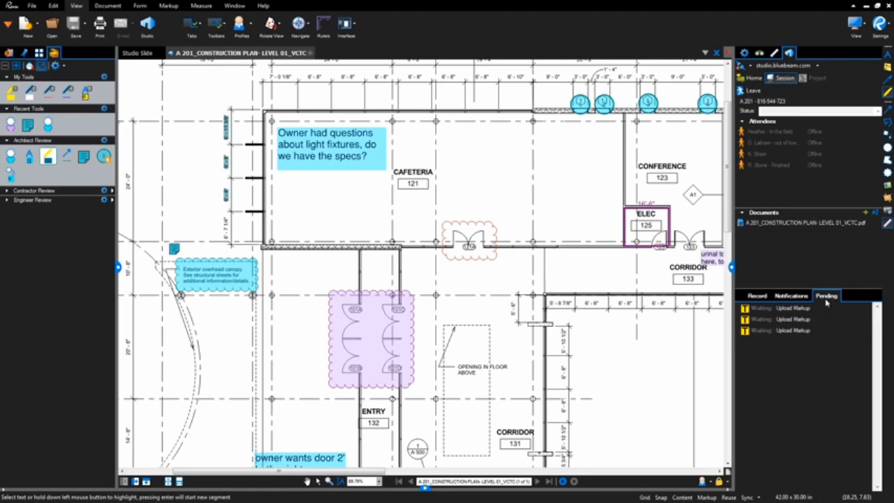
Step: Return Studio to working online to upload the pending highlights, and switch it to working offline again
{"action": "left_click", "coordinate": [749, 66]}
{"action": "left_click", "coordinate": [755, 79]}
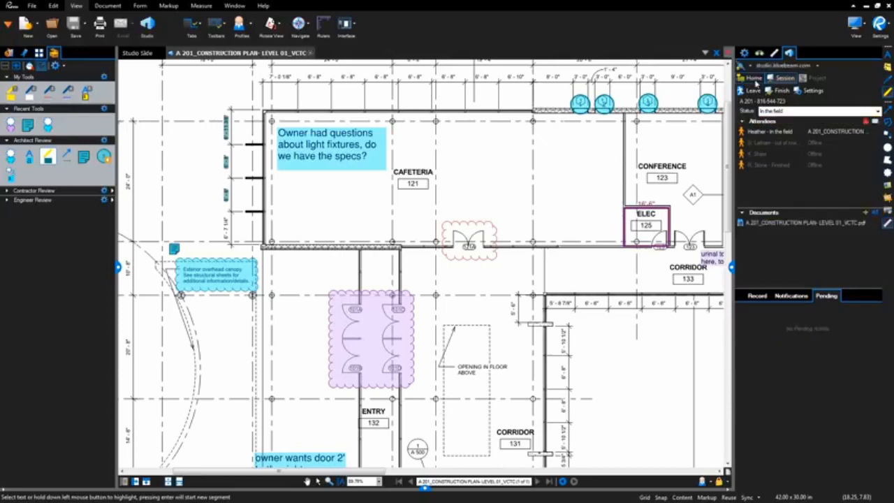
{"action": "left_click", "coordinate": [746, 65]}
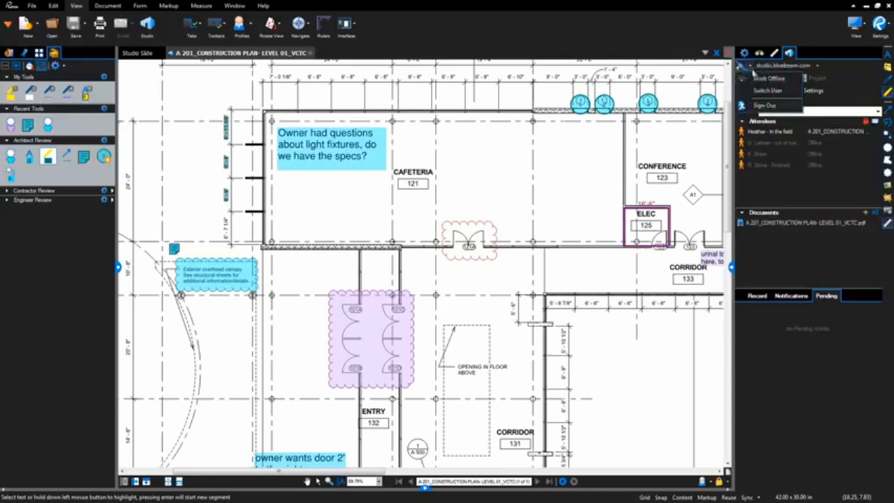
{"action": "left_click", "coordinate": [755, 83]}
{"action": "left_click", "coordinate": [493, 273]}
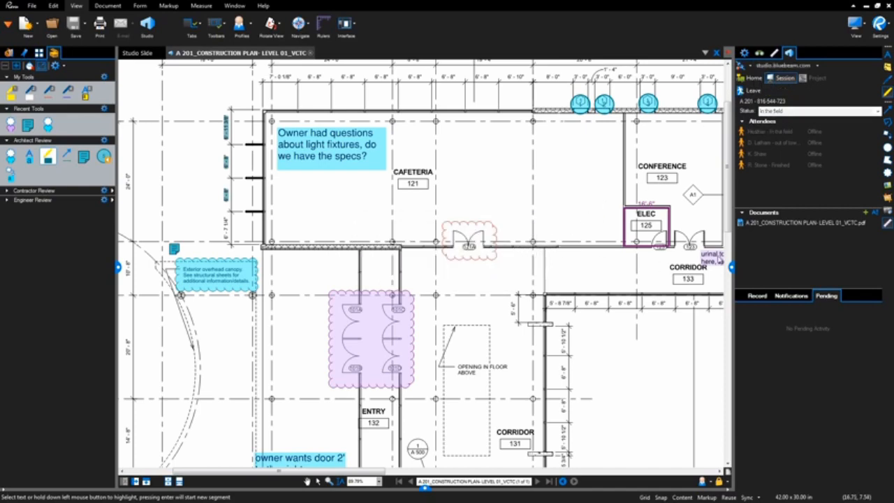
Step: Add 03 30 00 Concrete.pdf to the session documents while offline, and go back to working online to upload it
{"action": "left_click", "coordinate": [864, 213]}
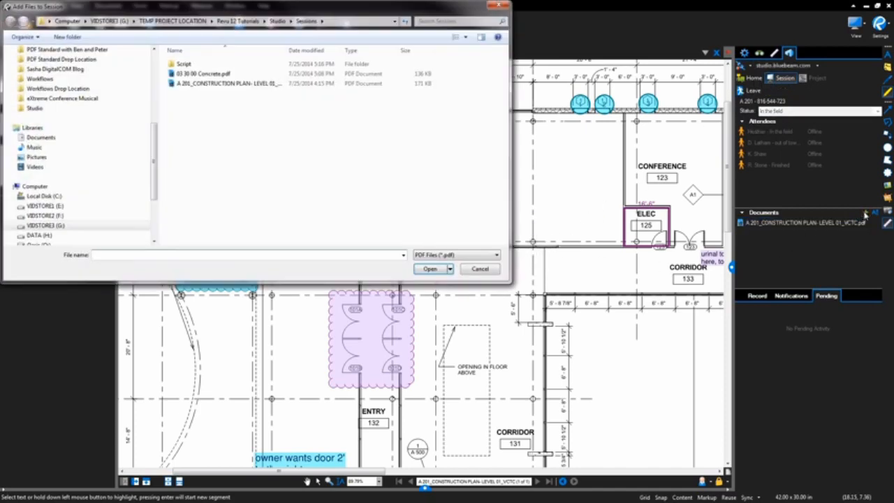
{"action": "left_click", "coordinate": [275, 75]}
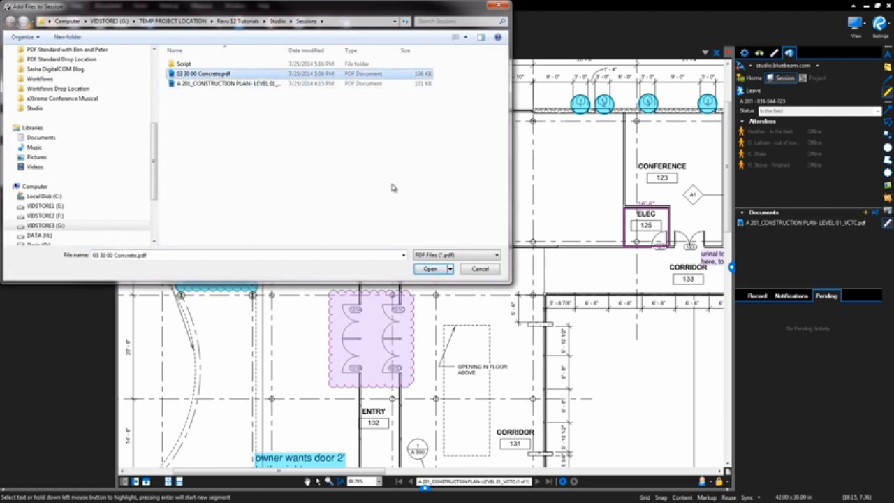
{"action": "left_click", "coordinate": [430, 269]}
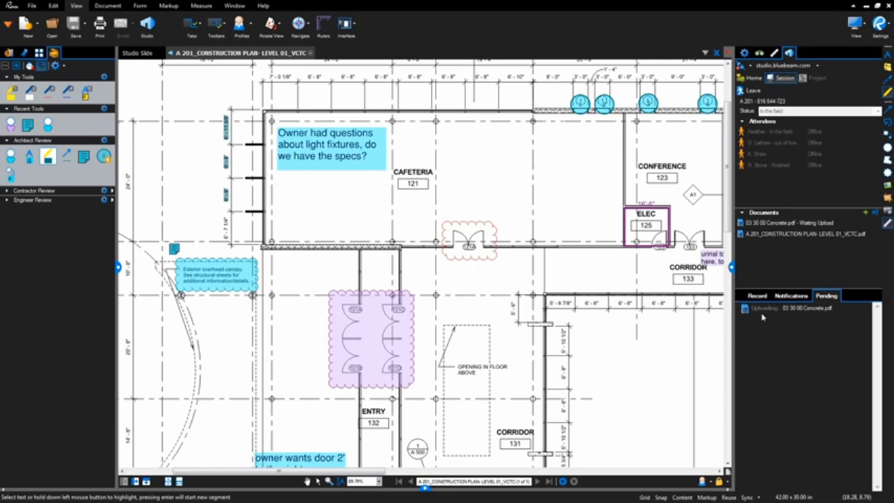
{"action": "left_click", "coordinate": [751, 67]}
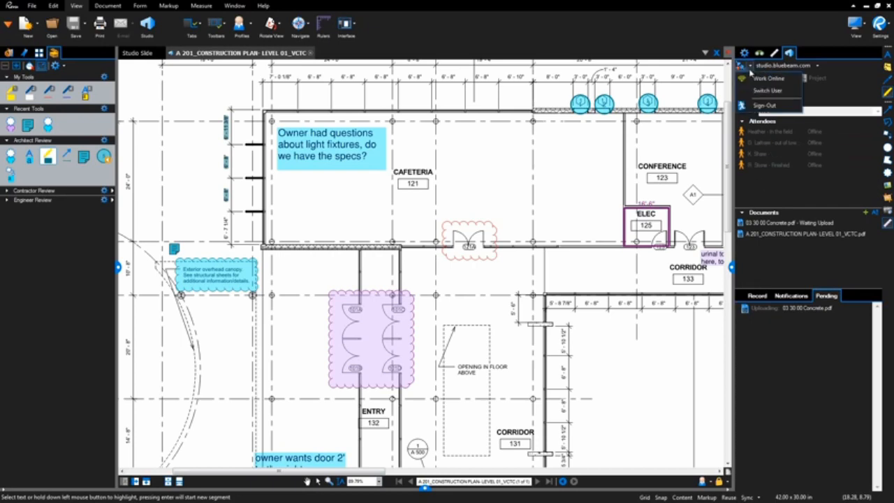
{"action": "left_click", "coordinate": [768, 79]}
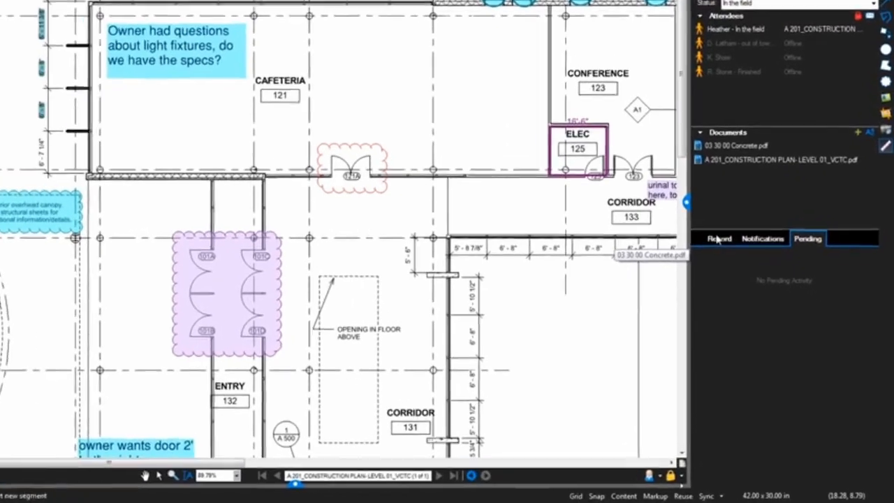
Step: Generate a PDF Package Report titled A 201 from the session record and save it as a PDF
{"action": "left_click", "coordinate": [757, 296]}
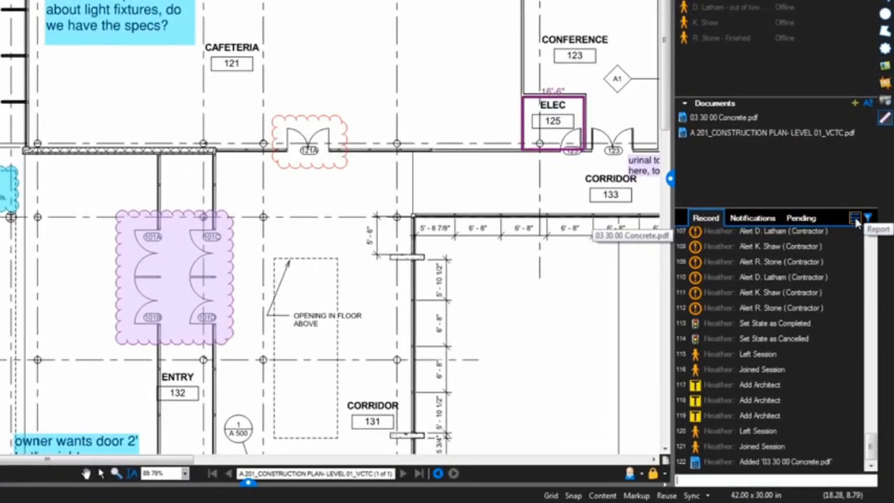
{"action": "left_click", "coordinate": [855, 219]}
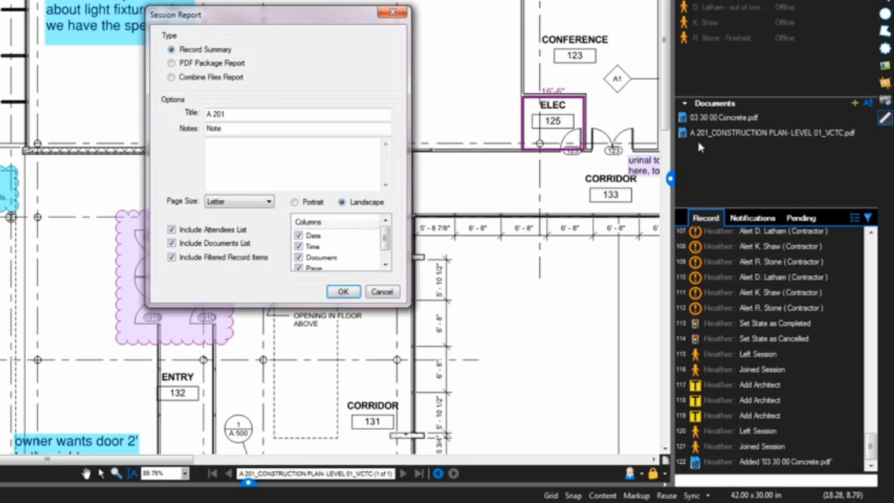
{"action": "left_click", "coordinate": [234, 67]}
{"action": "left_click", "coordinate": [231, 81]}
{"action": "left_click", "coordinate": [231, 65]}
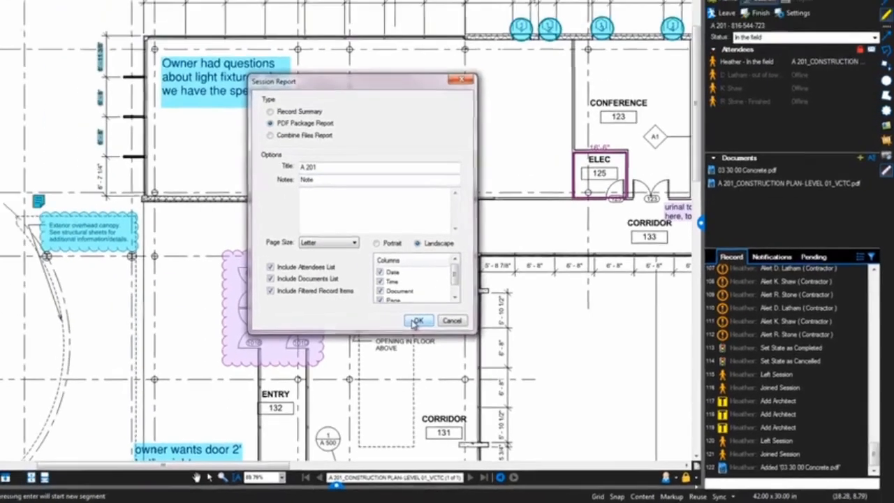
{"action": "left_click", "coordinate": [343, 291]}
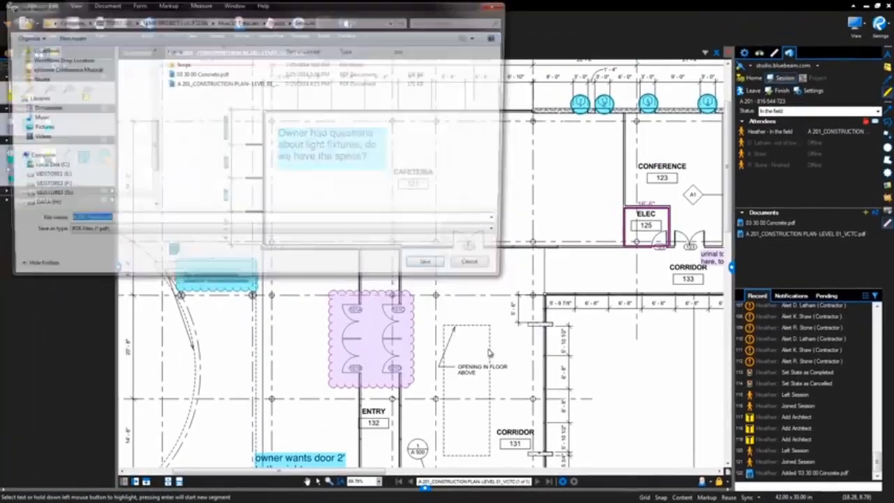
{"action": "left_click", "coordinate": [445, 267]}
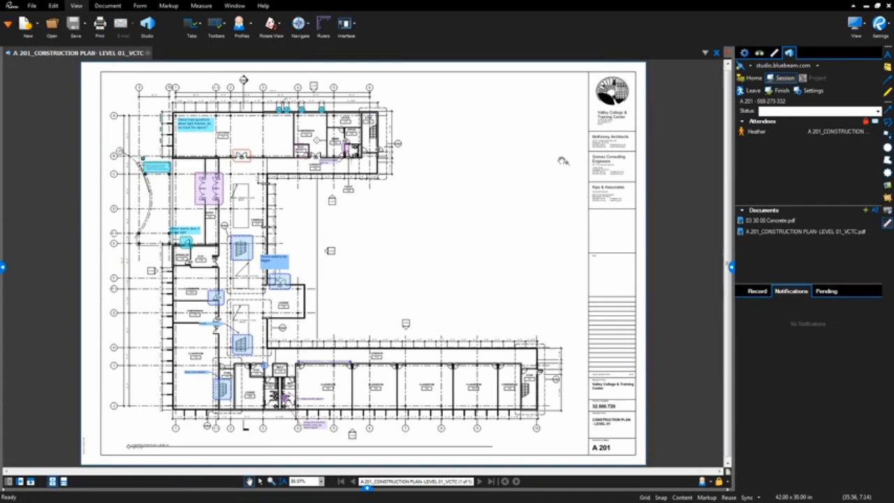
Step: Open the Studio notification preferences from the session settings, and examine the options for other projects and sessions
{"action": "left_click", "coordinate": [804, 91]}
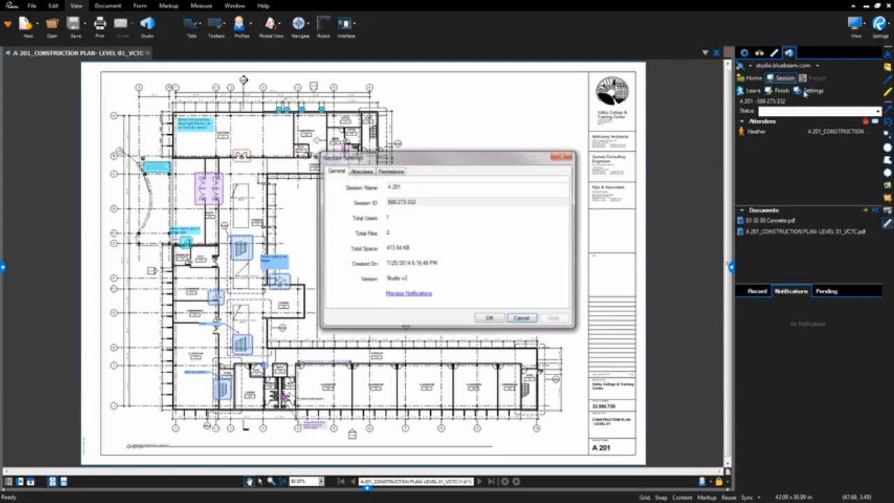
{"action": "left_click", "coordinate": [420, 294]}
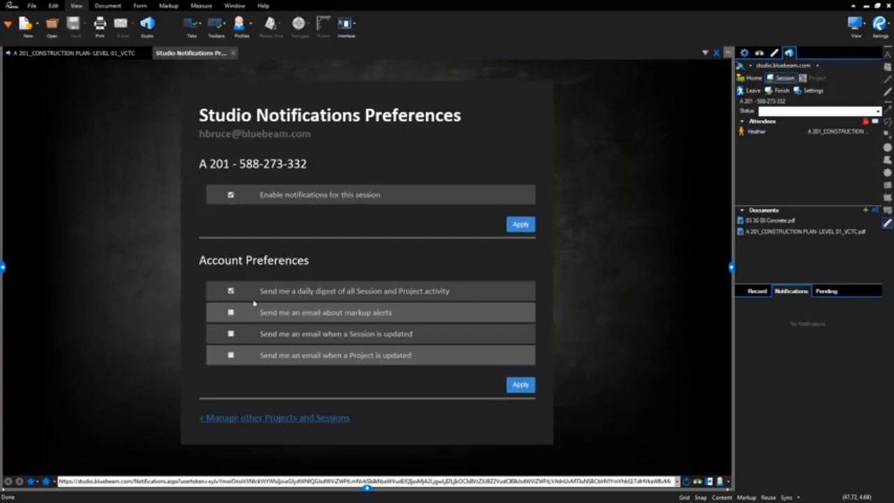
{"action": "left_click", "coordinate": [239, 419]}
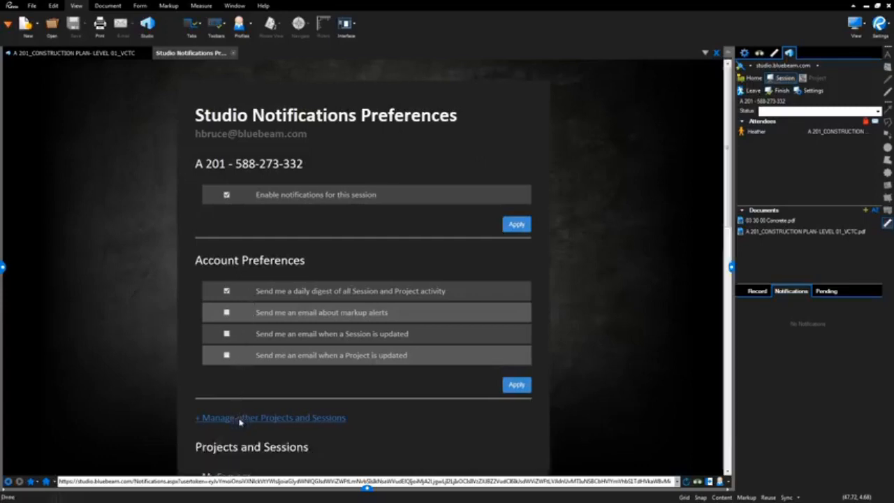
{"action": "scroll", "coordinate": [393, 429], "scroll_direction": "down", "scroll_amount": 3}
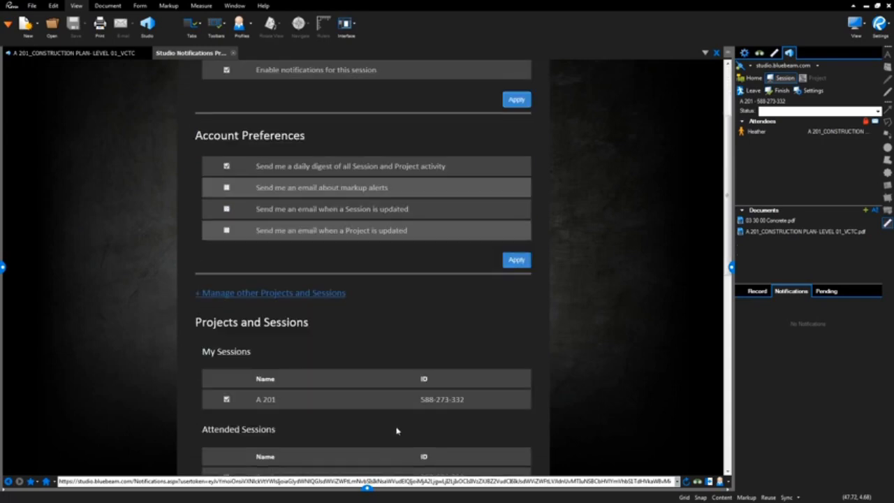
Step: Turn off the daily digest of all Session and Project activity in the Studio account preferences and apply the change
{"action": "scroll", "coordinate": [396, 430], "scroll_direction": "down", "scroll_amount": 6}
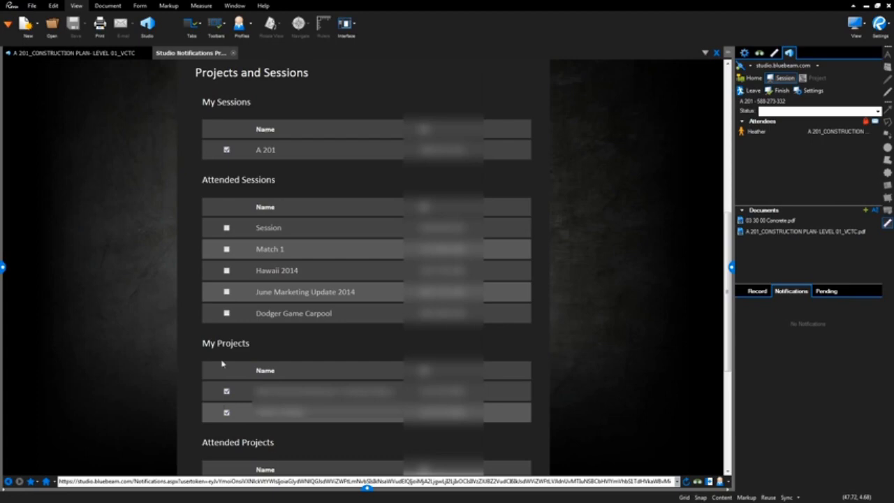
{"action": "scroll", "coordinate": [242, 235], "scroll_direction": "up", "scroll_amount": 4}
{"action": "scroll", "coordinate": [242, 235], "scroll_direction": "up", "scroll_amount": 2}
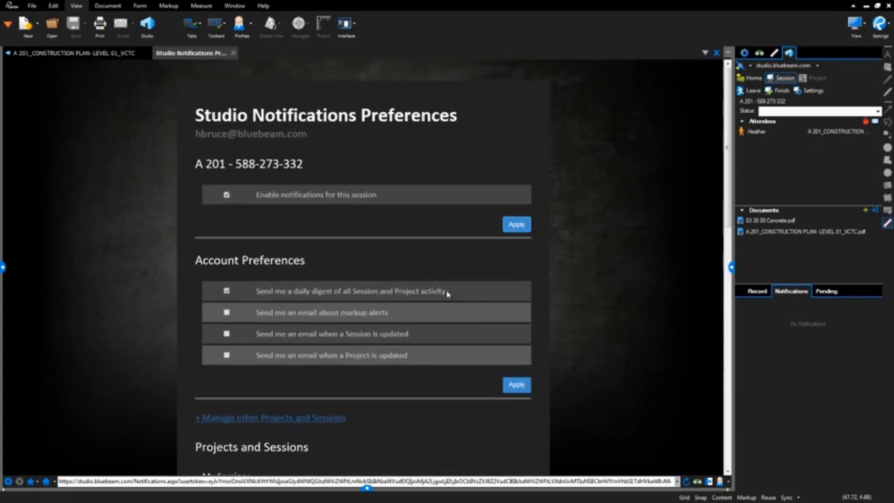
{"action": "left_click", "coordinate": [226, 291]}
{"action": "left_click", "coordinate": [514, 386]}
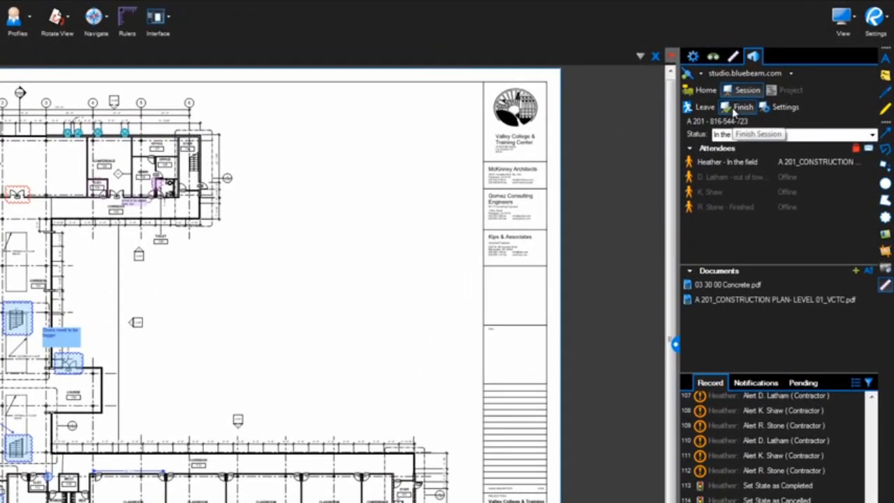
Step: Open the finish options for the A 201 session and accept a Record Summary report titled A 201 on Letter landscape pages
{"action": "left_click", "coordinate": [732, 109]}
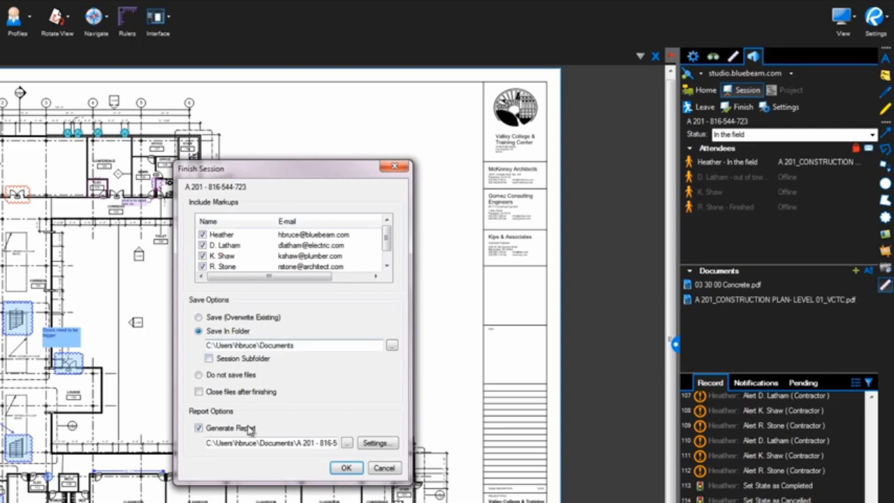
{"action": "left_click", "coordinate": [377, 445]}
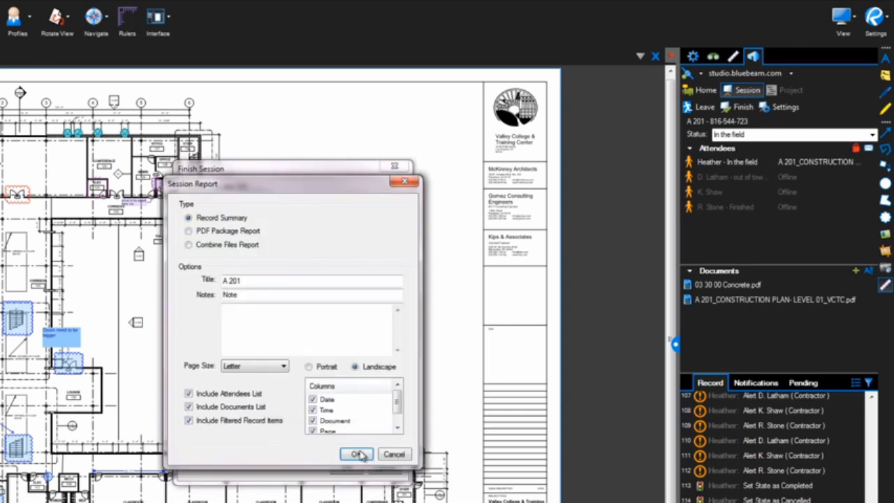
{"action": "left_click", "coordinate": [356, 455]}
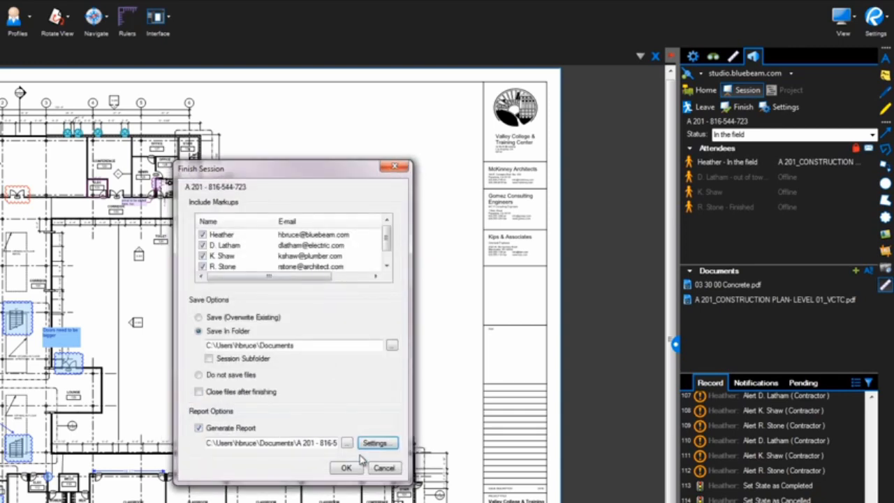